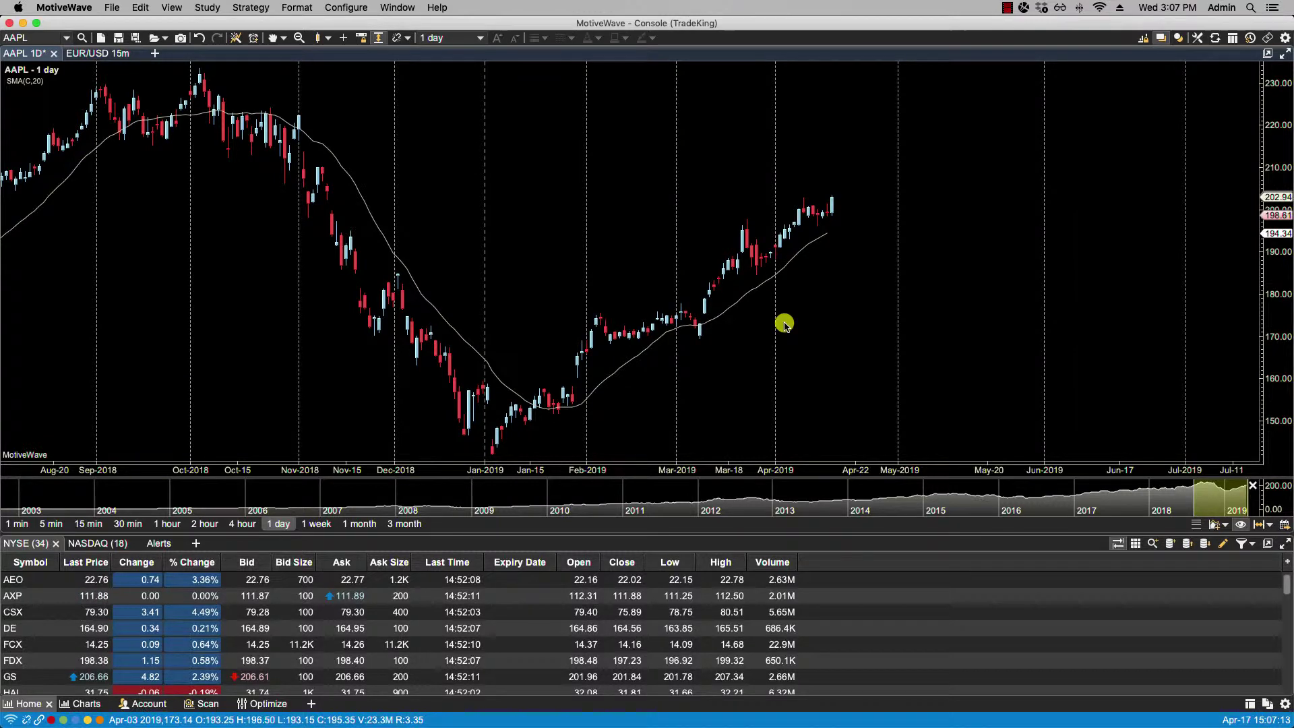
Open the Export Data dialog for the AAPL chart from the File > Chart menu.
click(113, 8)
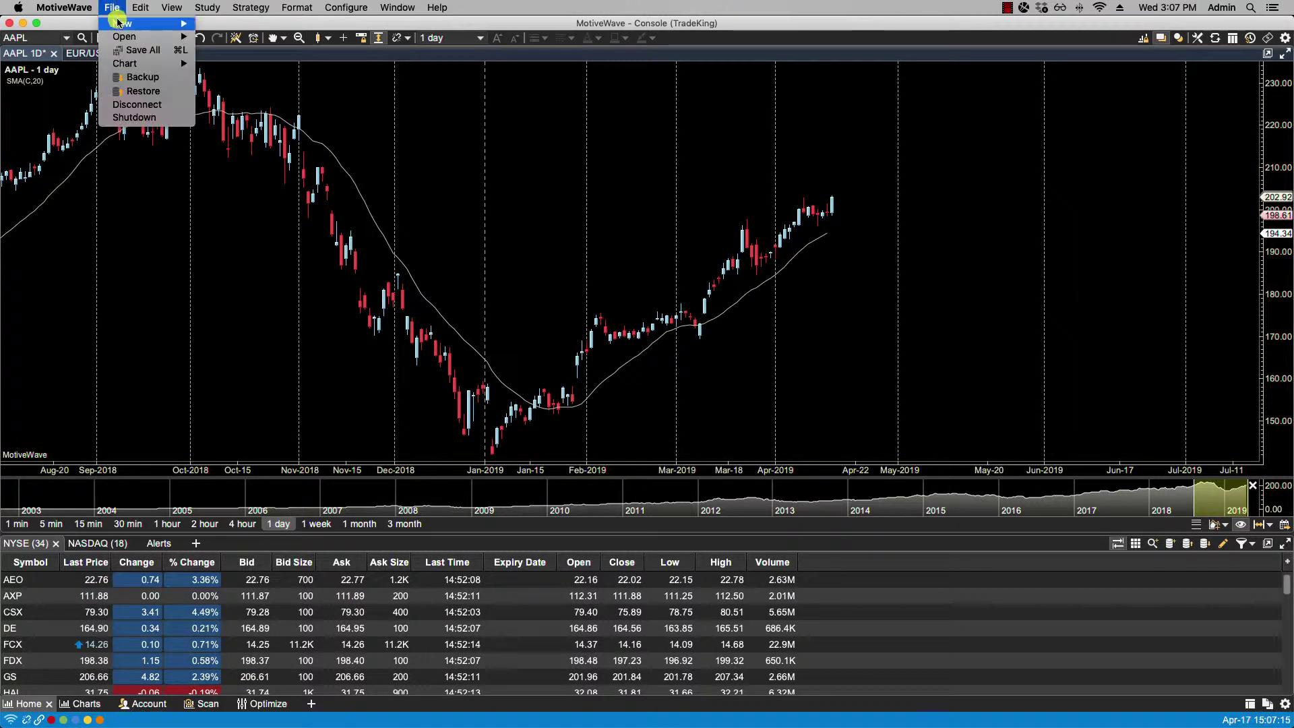
mouse_move(125, 64)
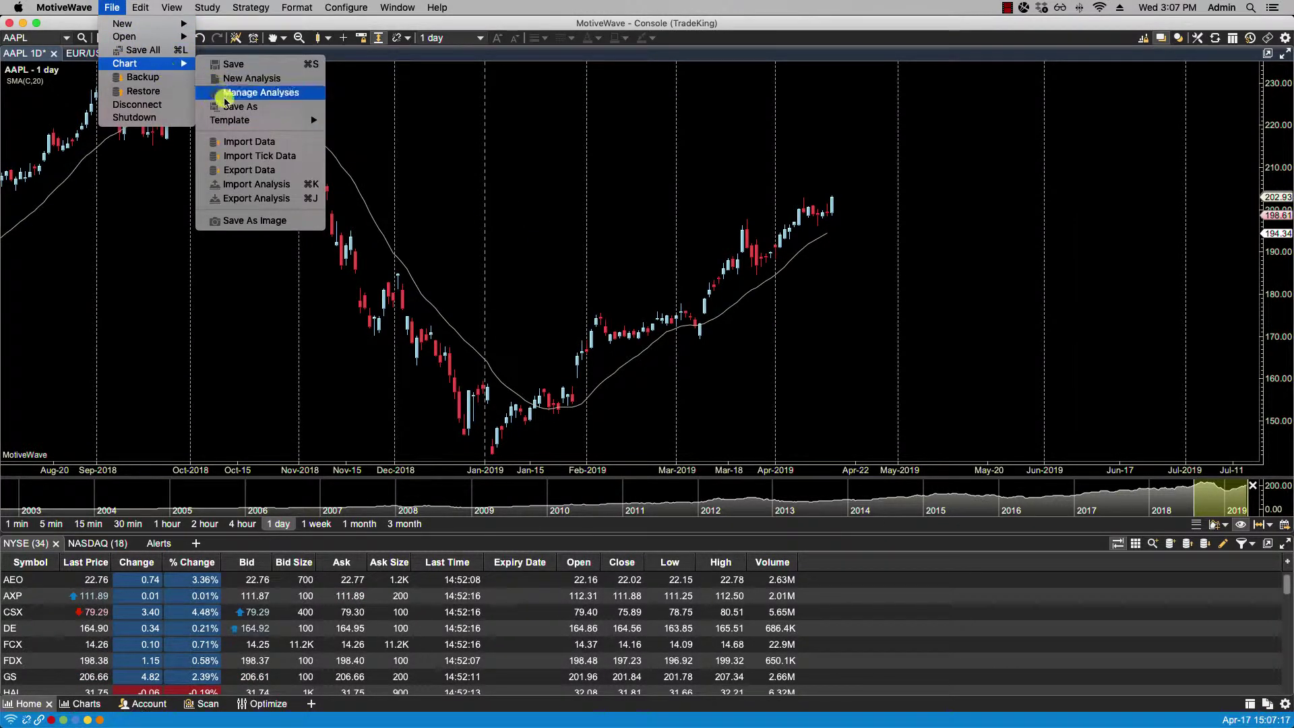
click(245, 170)
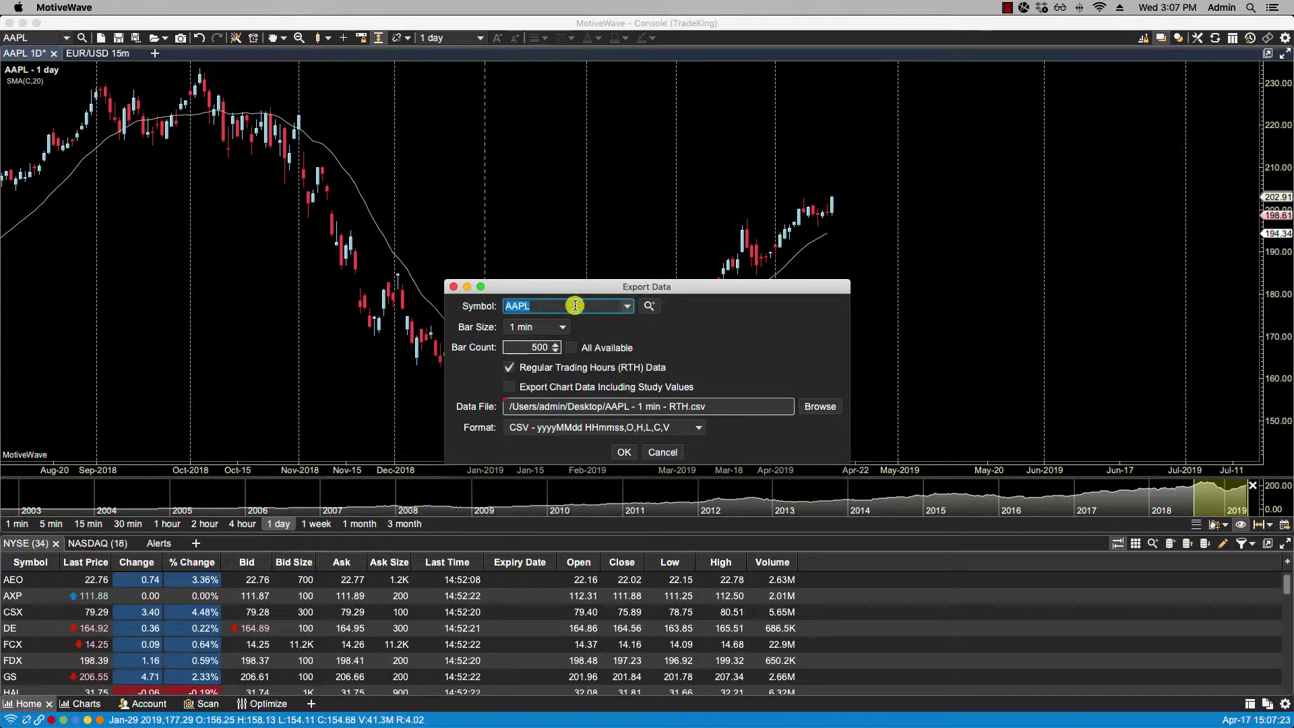
Browse the Symbol list and local-database instrument search, then cancel and keep AAPL.
click(629, 307)
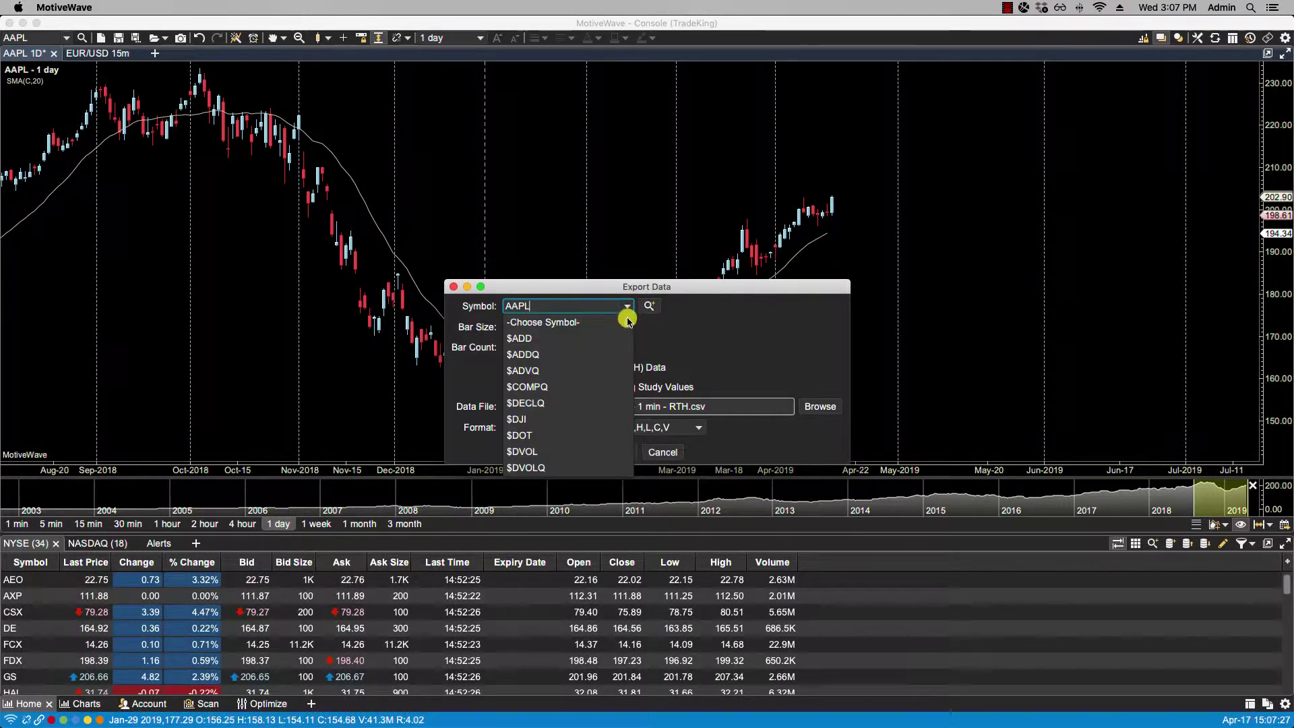
scroll(626, 342, down, 5)
scroll(626, 317, up, 10)
click(694, 314)
click(653, 309)
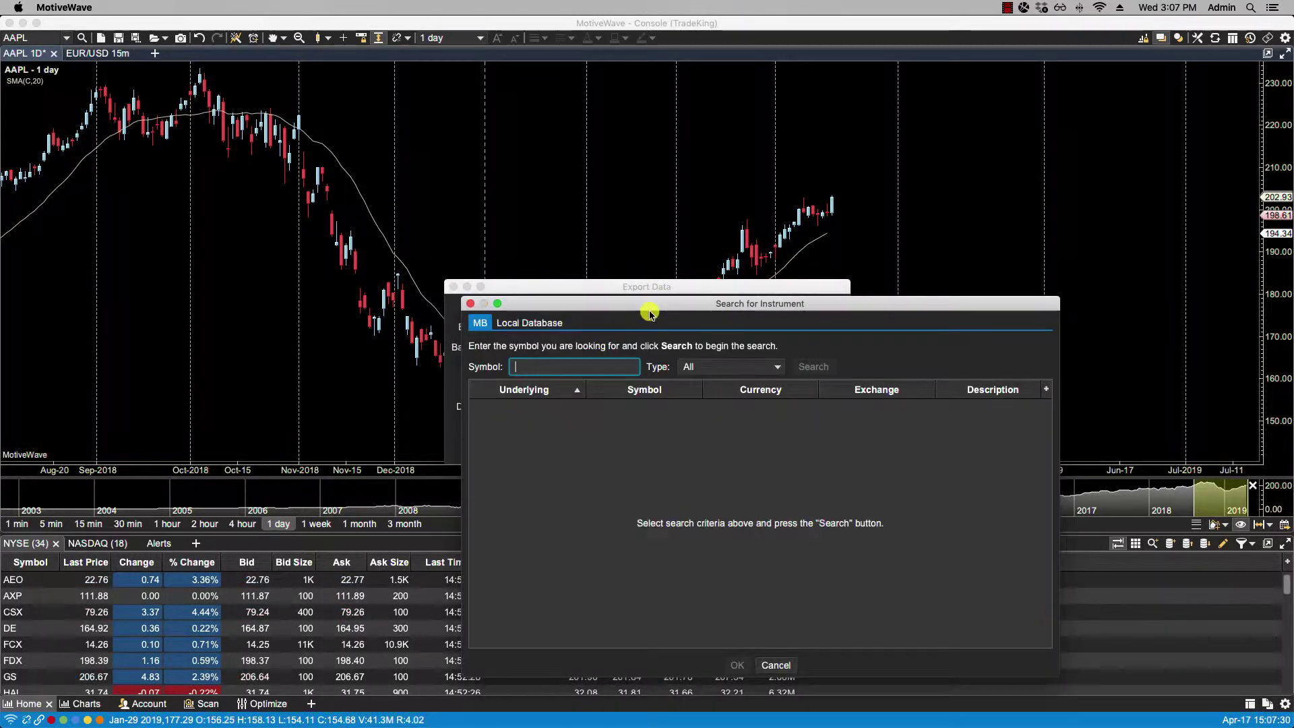
click(529, 322)
click(775, 665)
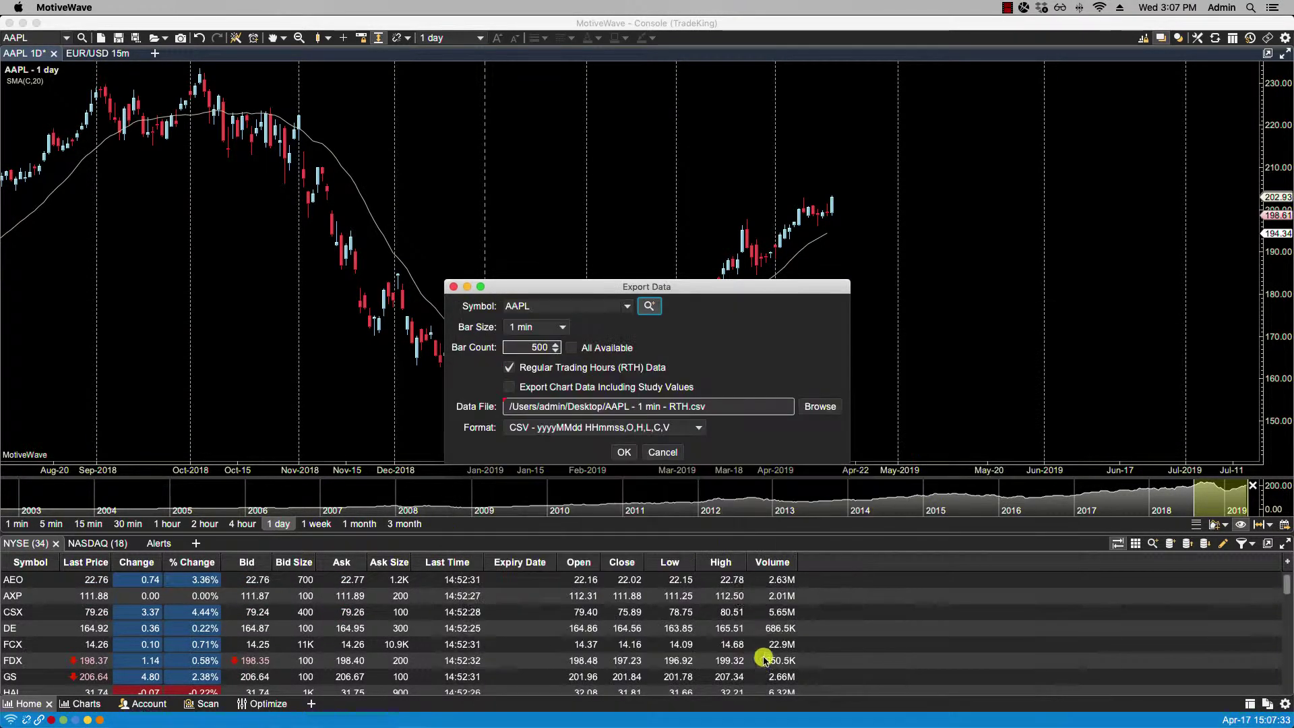
Change the bar size from 1 min to 1 day and tick All Available history.
click(562, 328)
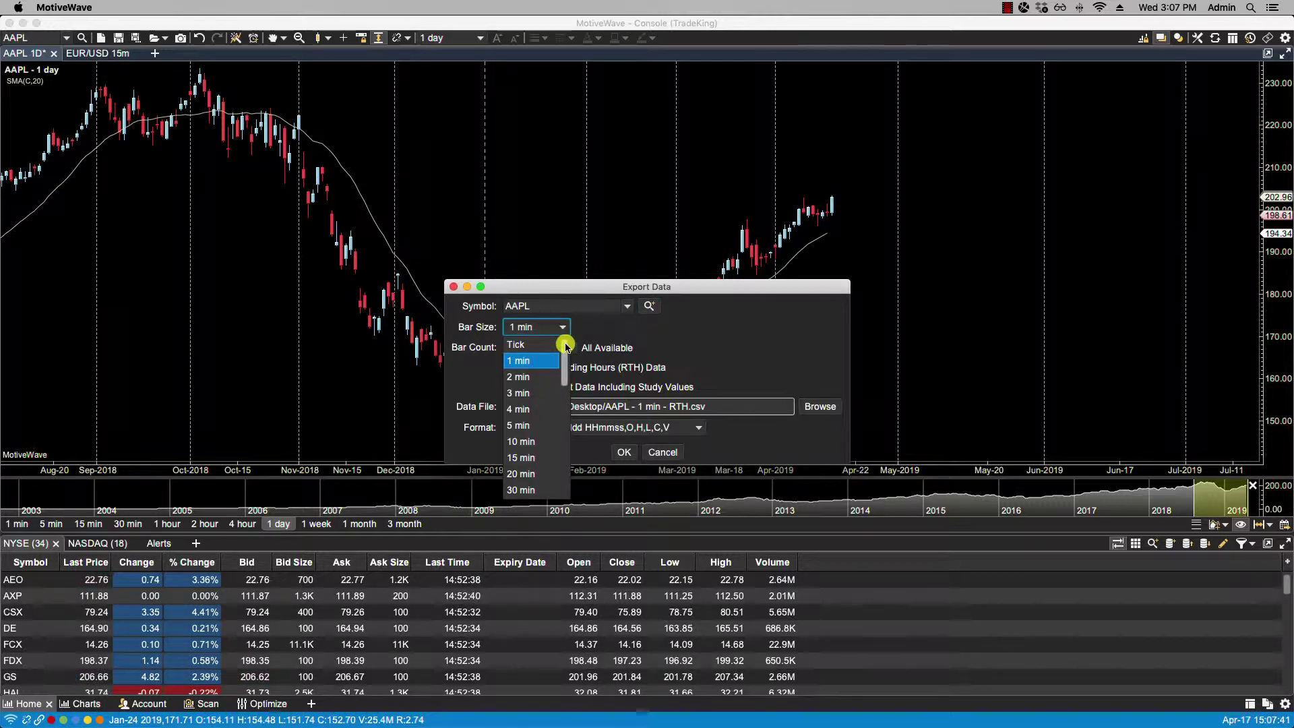
drag(565, 345, 558, 424)
click(534, 453)
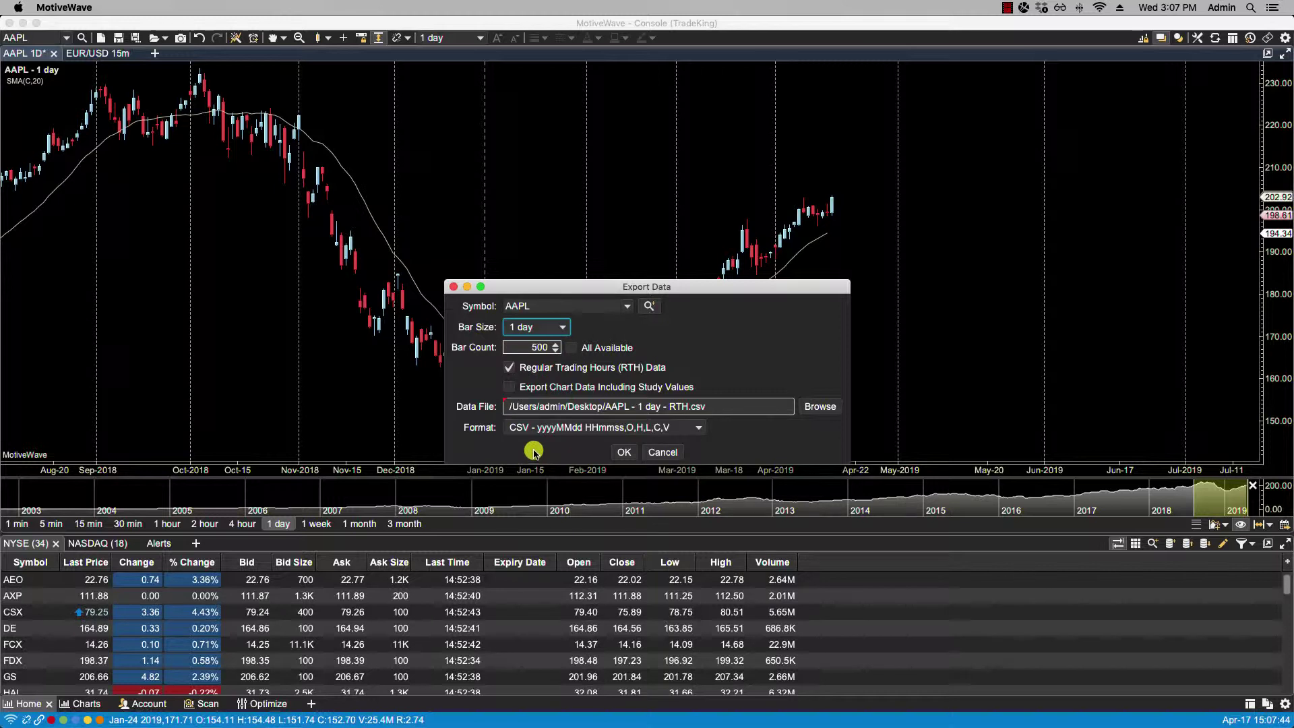
click(572, 349)
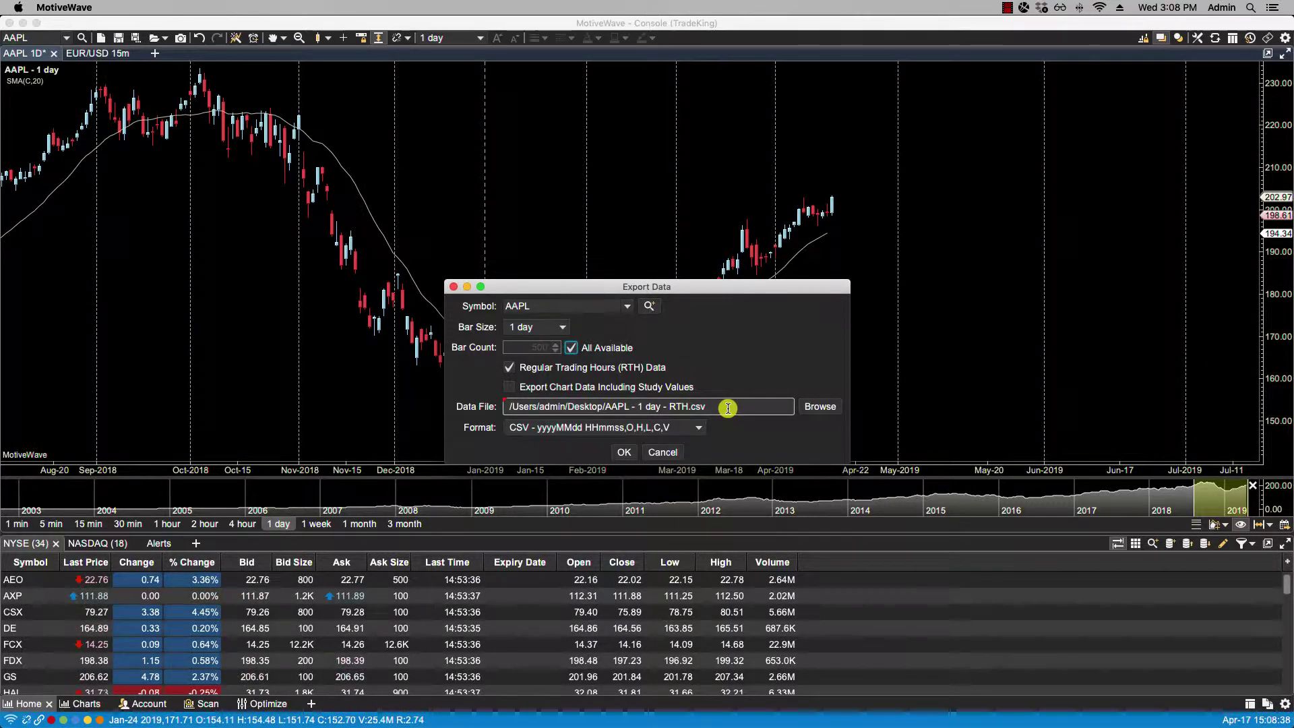
click(813, 406)
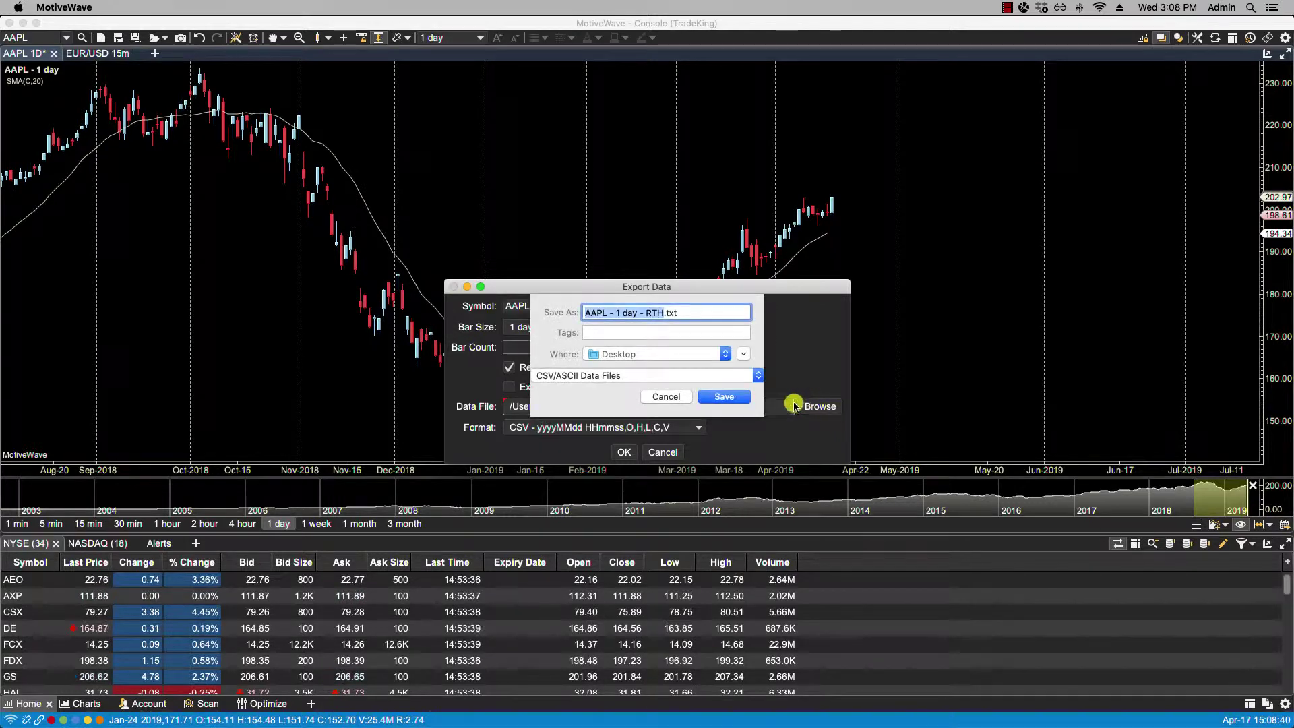
click(678, 398)
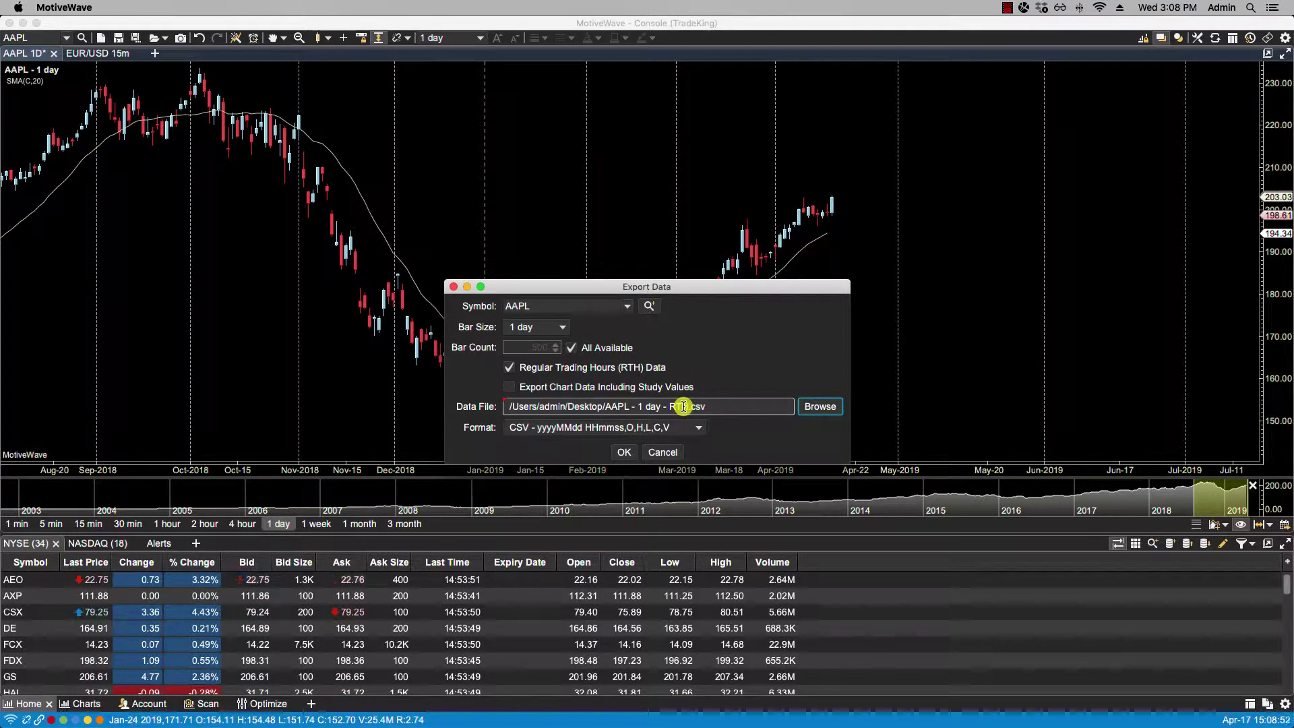
click(814, 408)
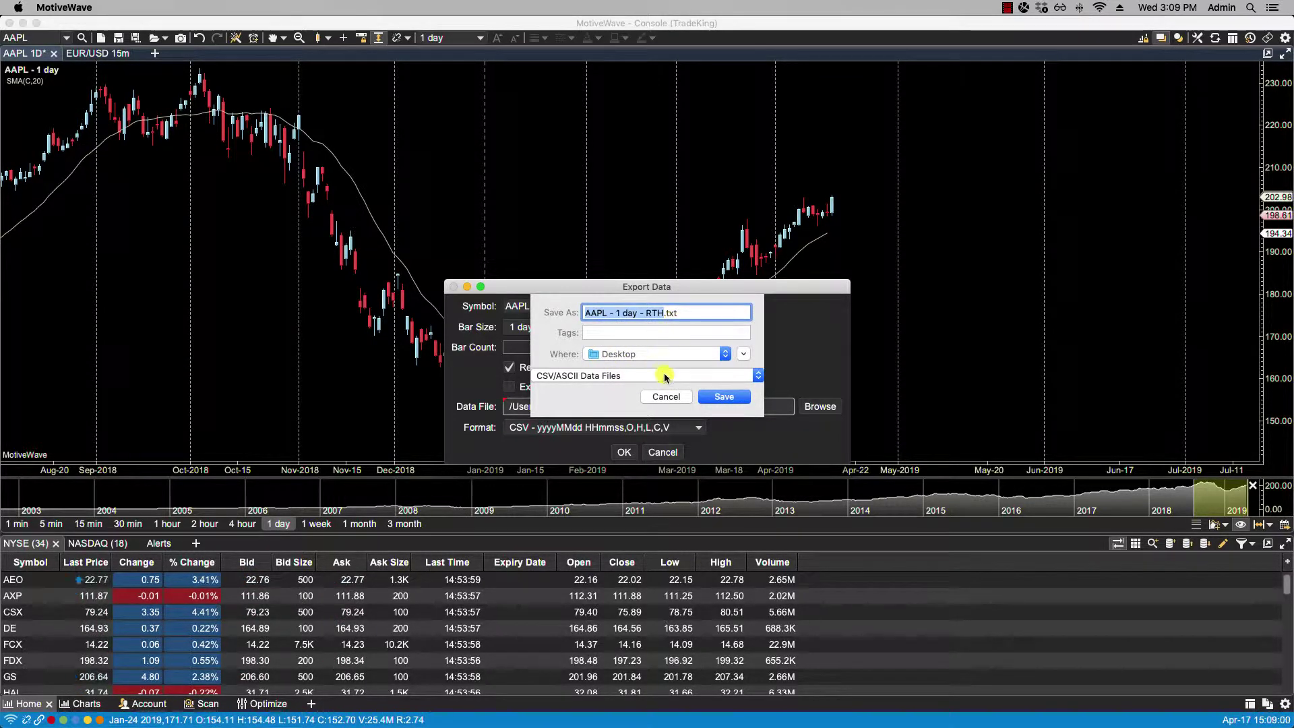
click(664, 398)
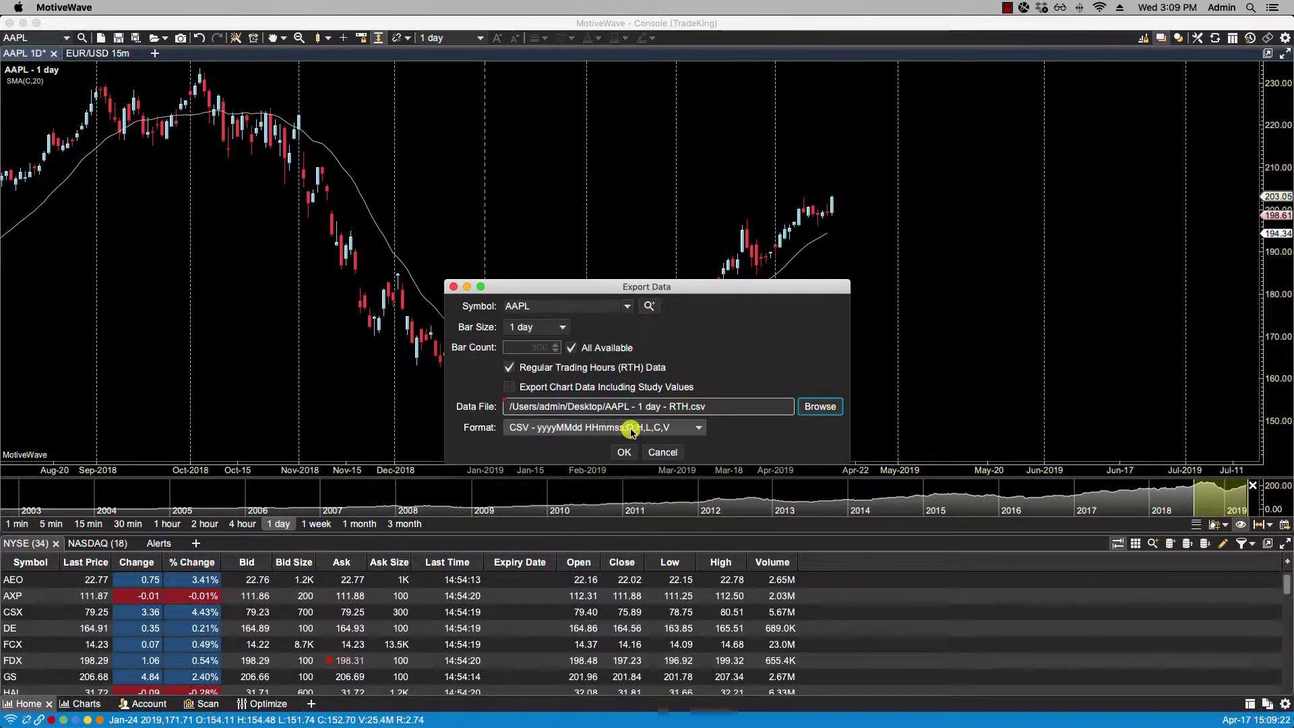
Keep the CSV yyyyMMdd HHmmss format and export to 'AAPL - 1 day - RTH.csv'.
click(697, 429)
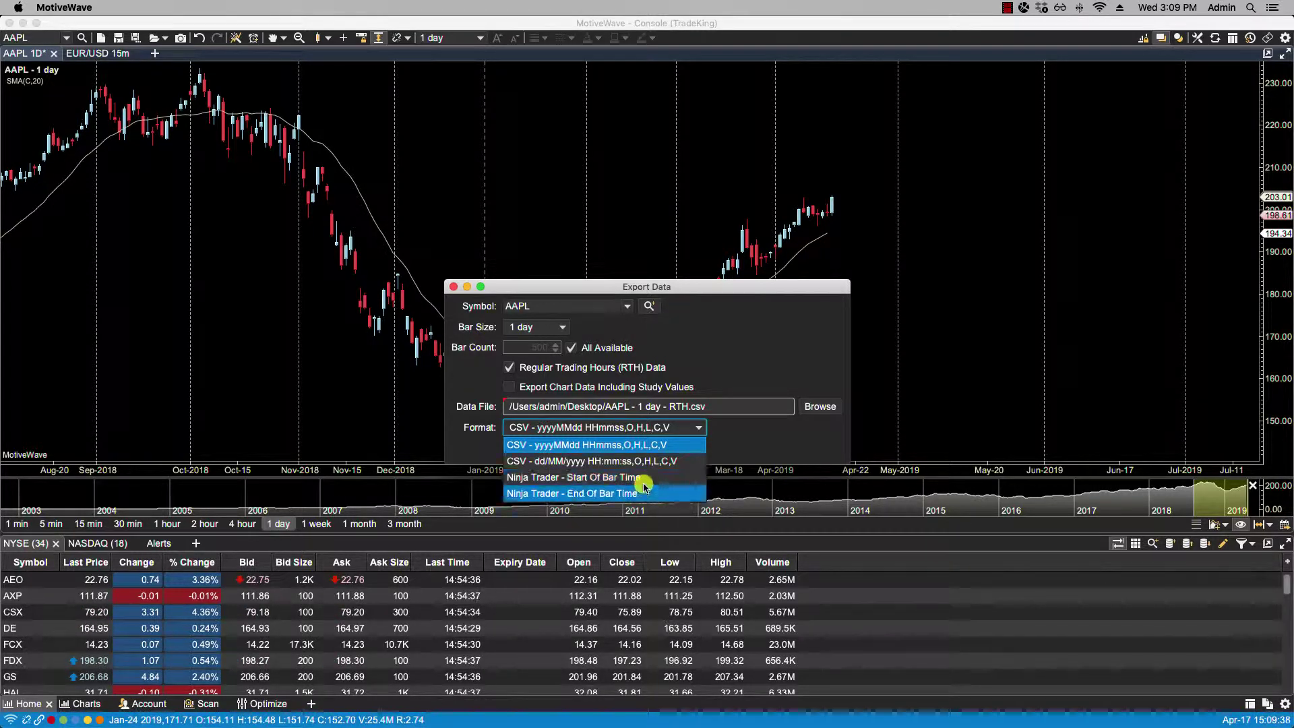
click(754, 355)
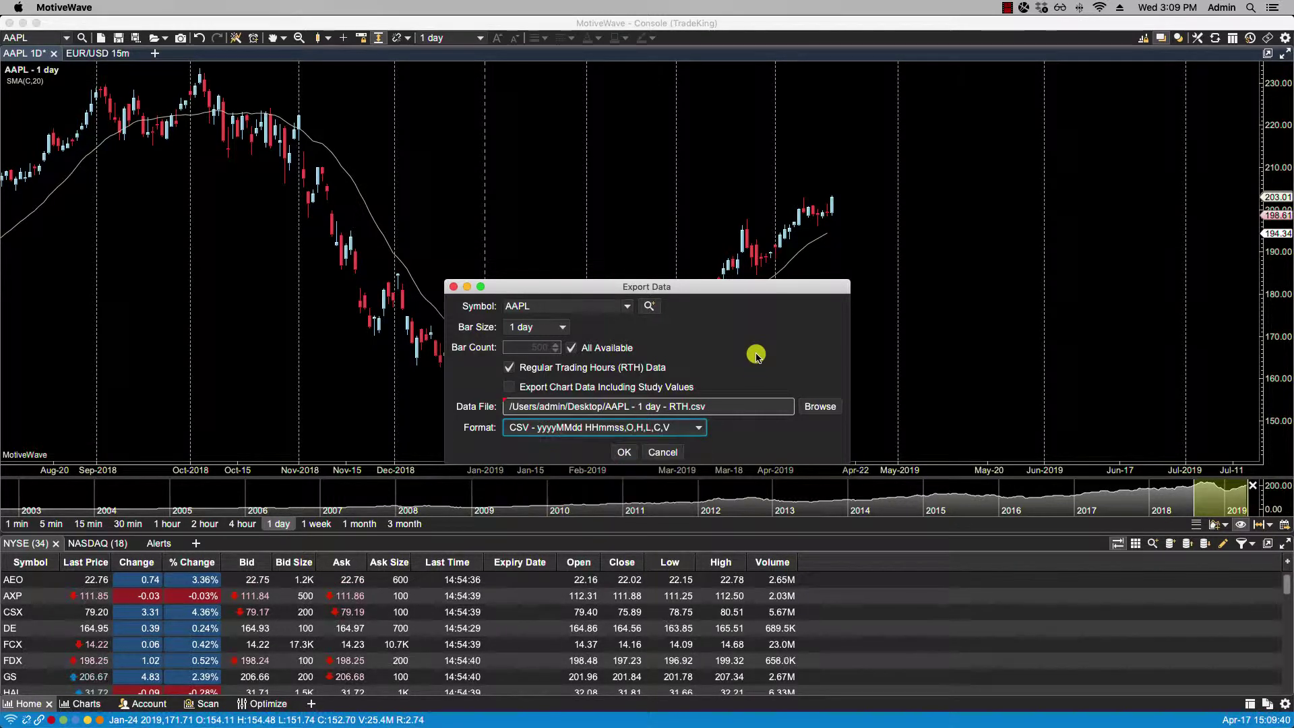
click(624, 453)
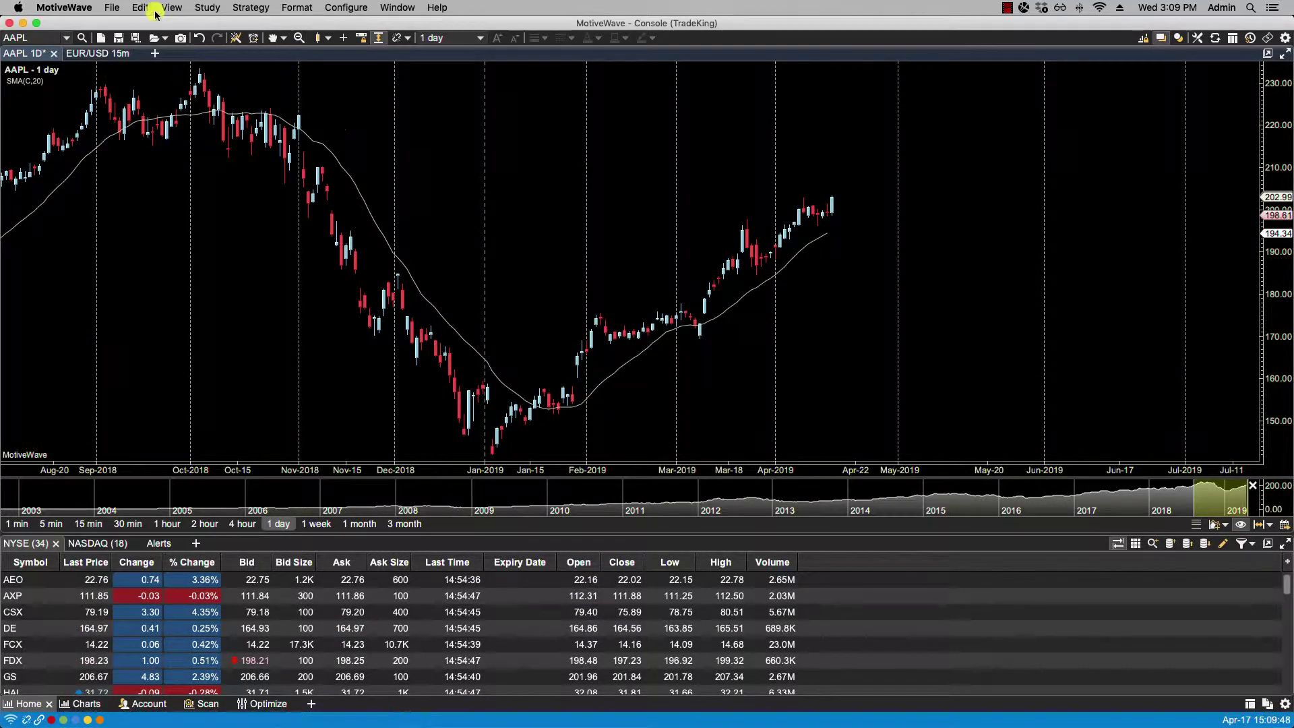
Reopen Export Data with RTH unchecked and chart study values included.
click(111, 8)
mouse_move(117, 26)
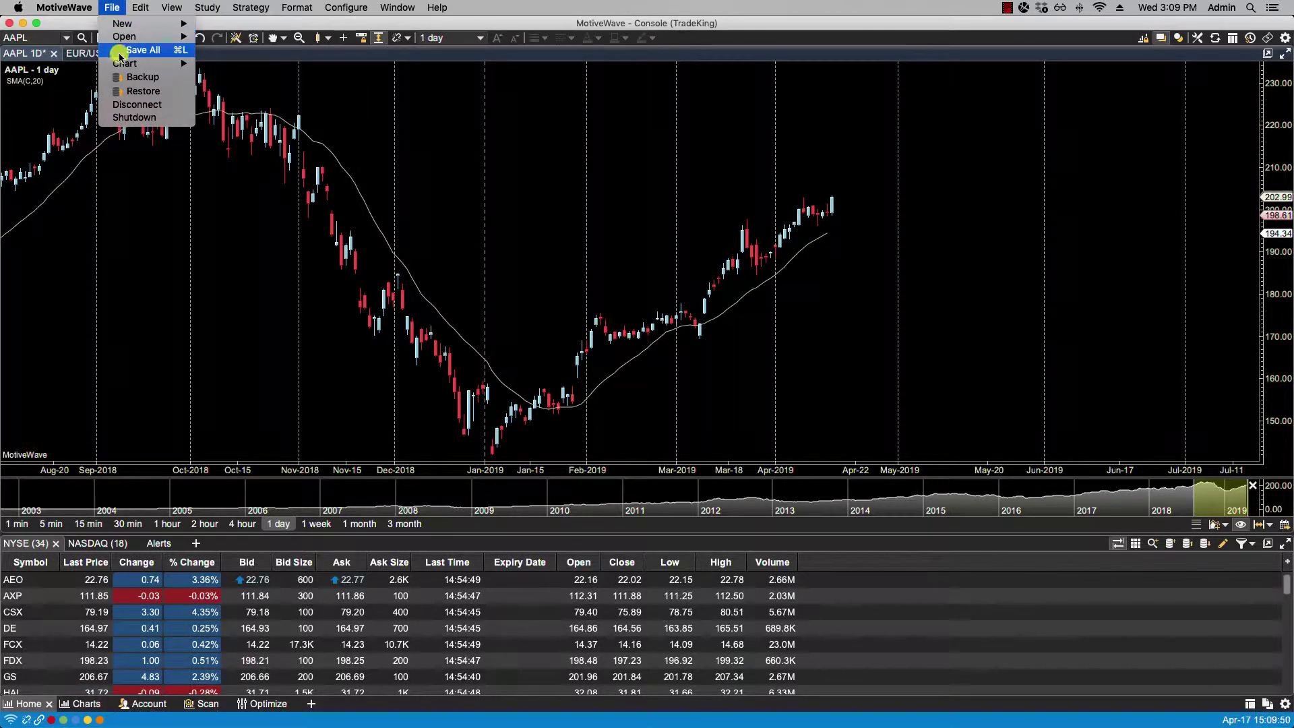
mouse_move(135, 63)
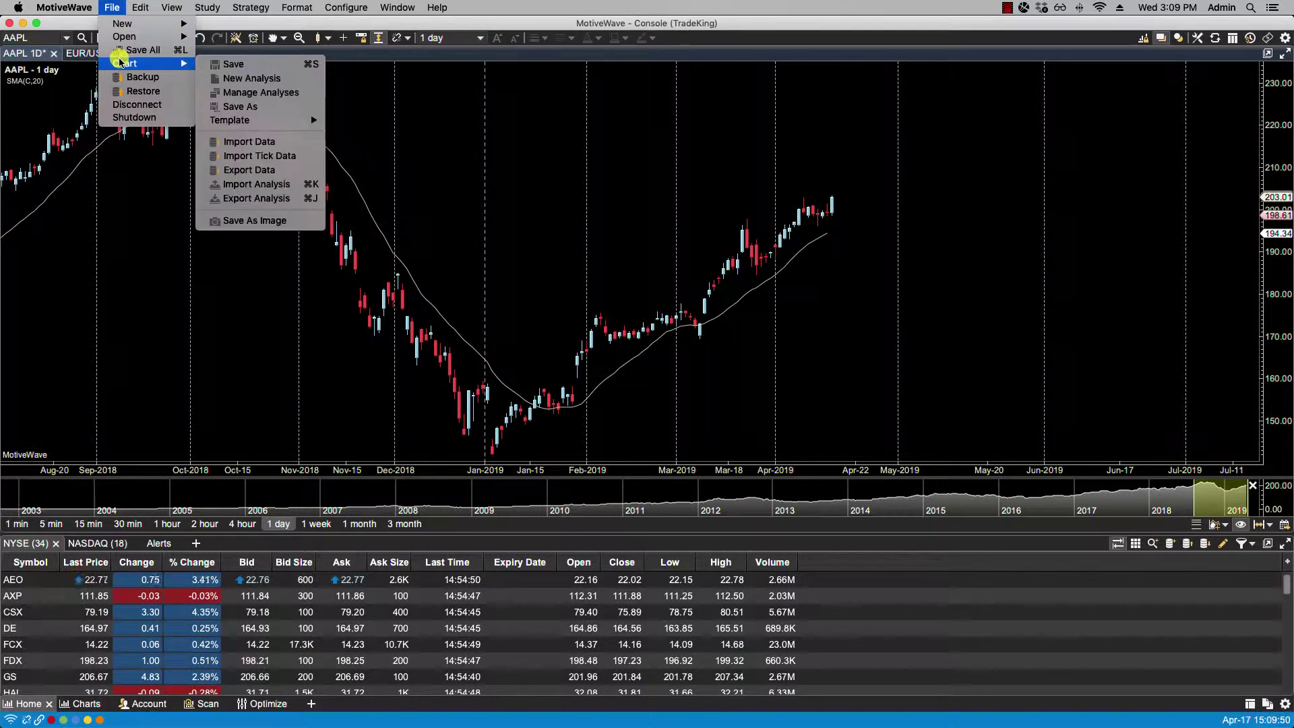
click(267, 170)
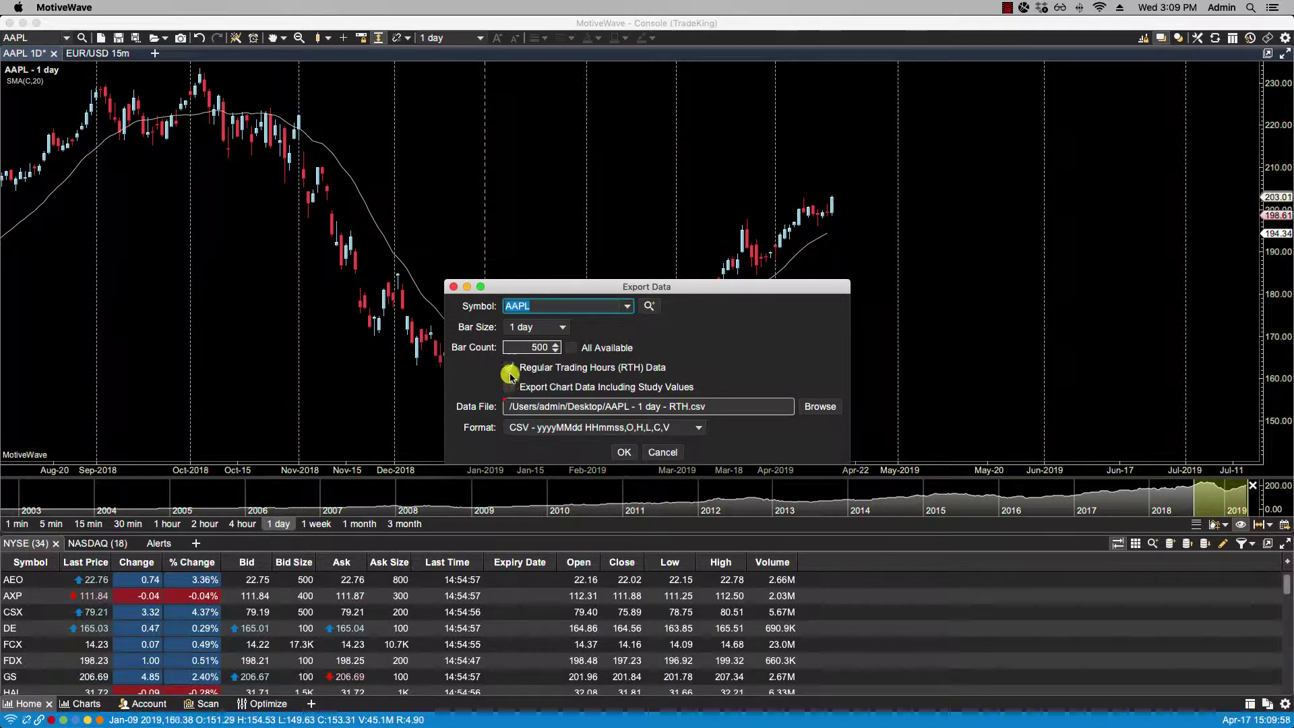
click(511, 369)
click(511, 388)
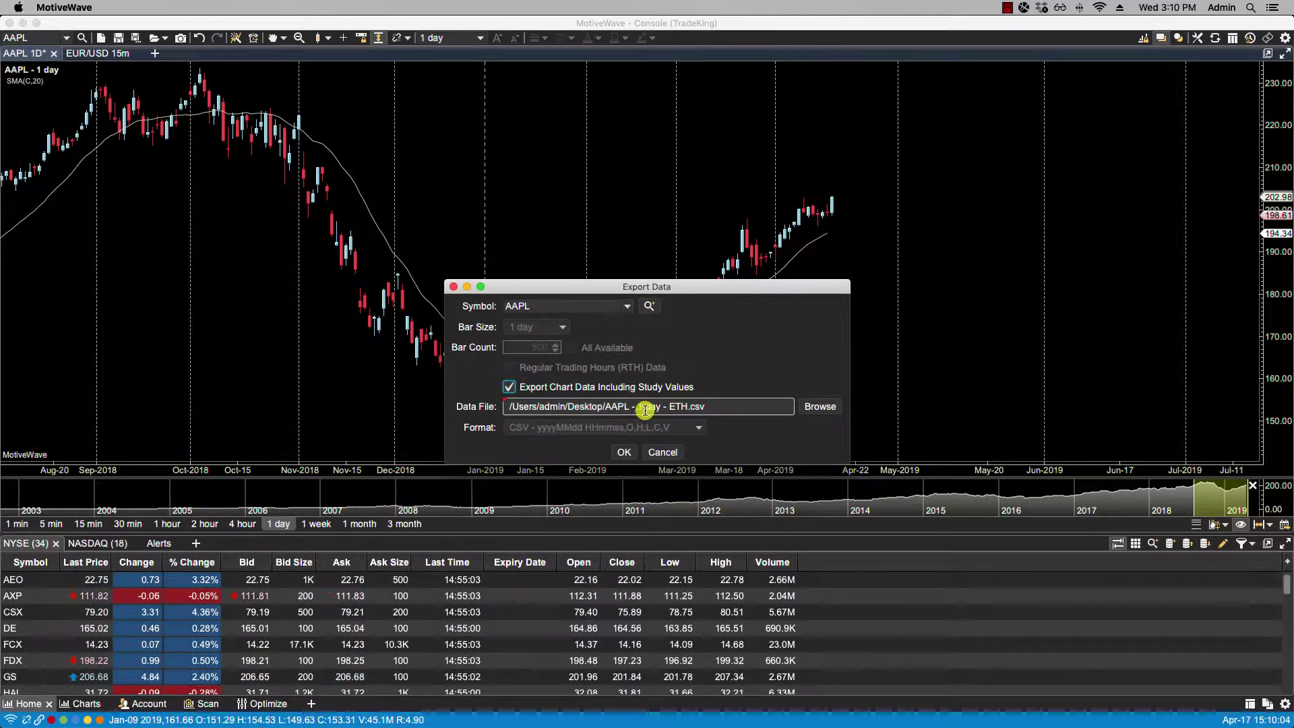
Rename the output to 'AAPL - 1 day - ETHStudy.txt' on the Desktop and run the export.
click(691, 407)
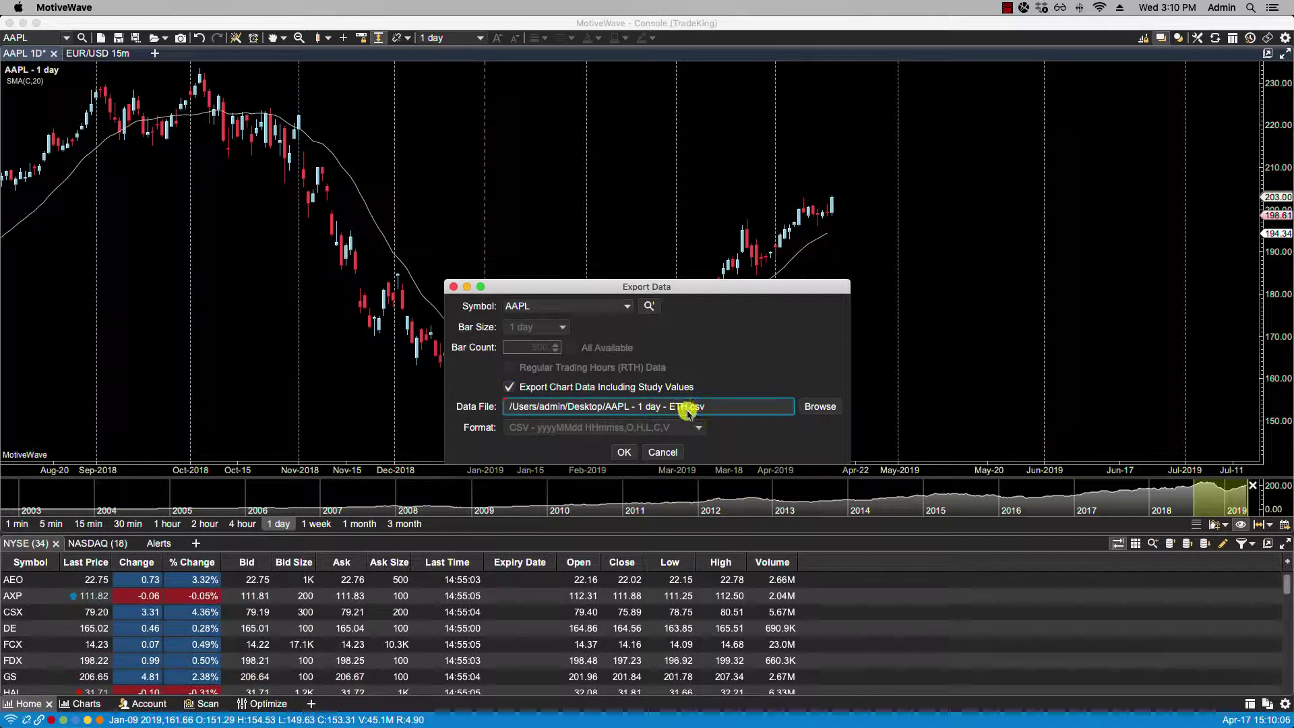
click(798, 407)
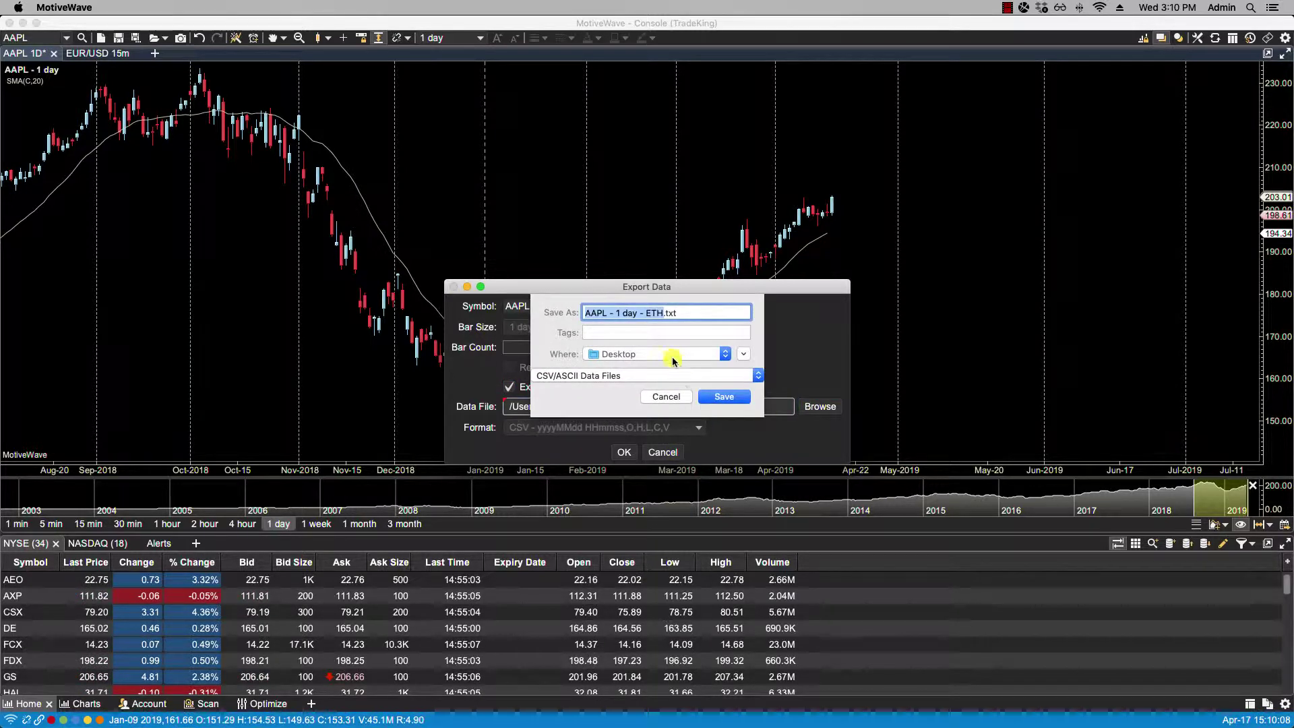
click(662, 319)
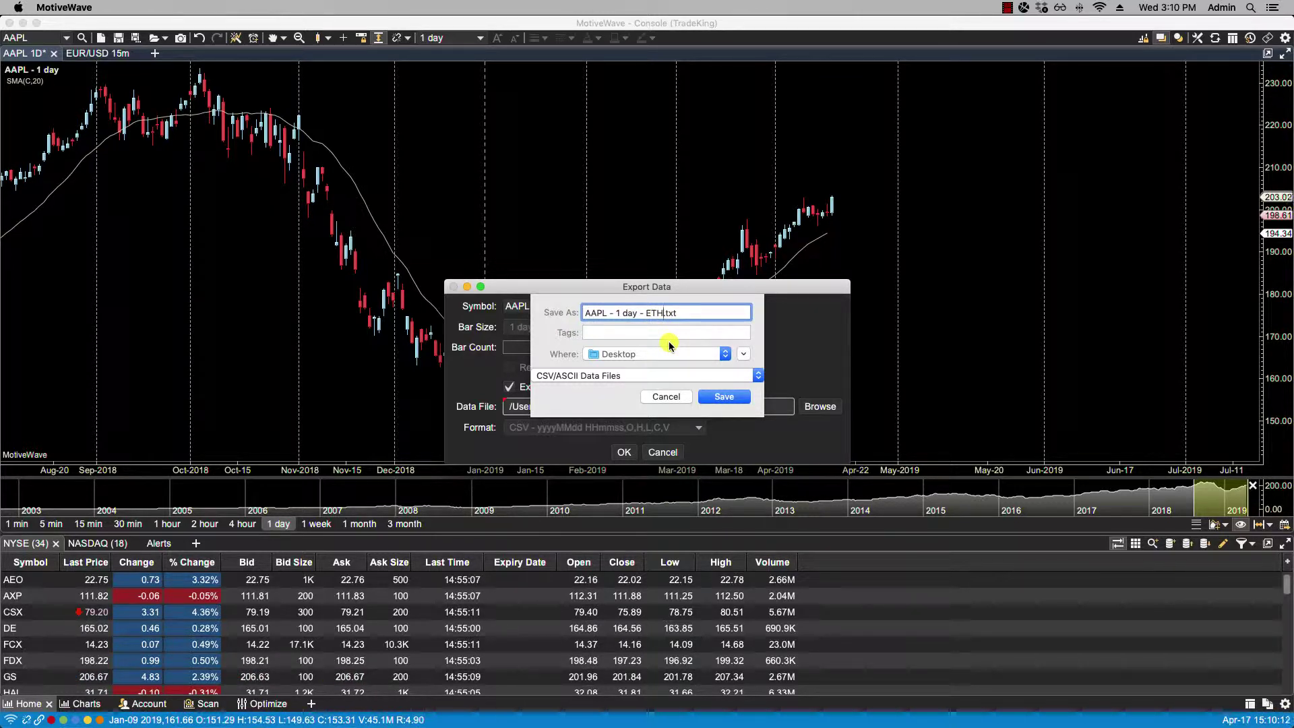
text(S)
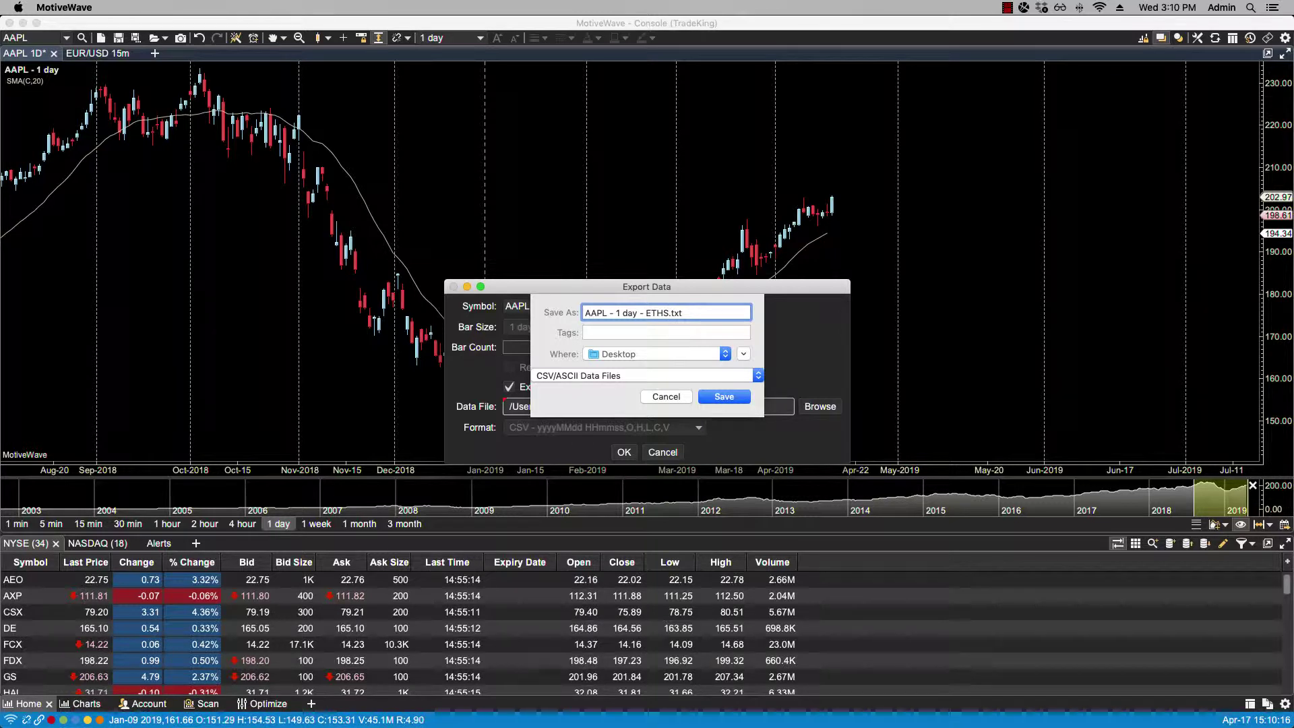
text(tudy)
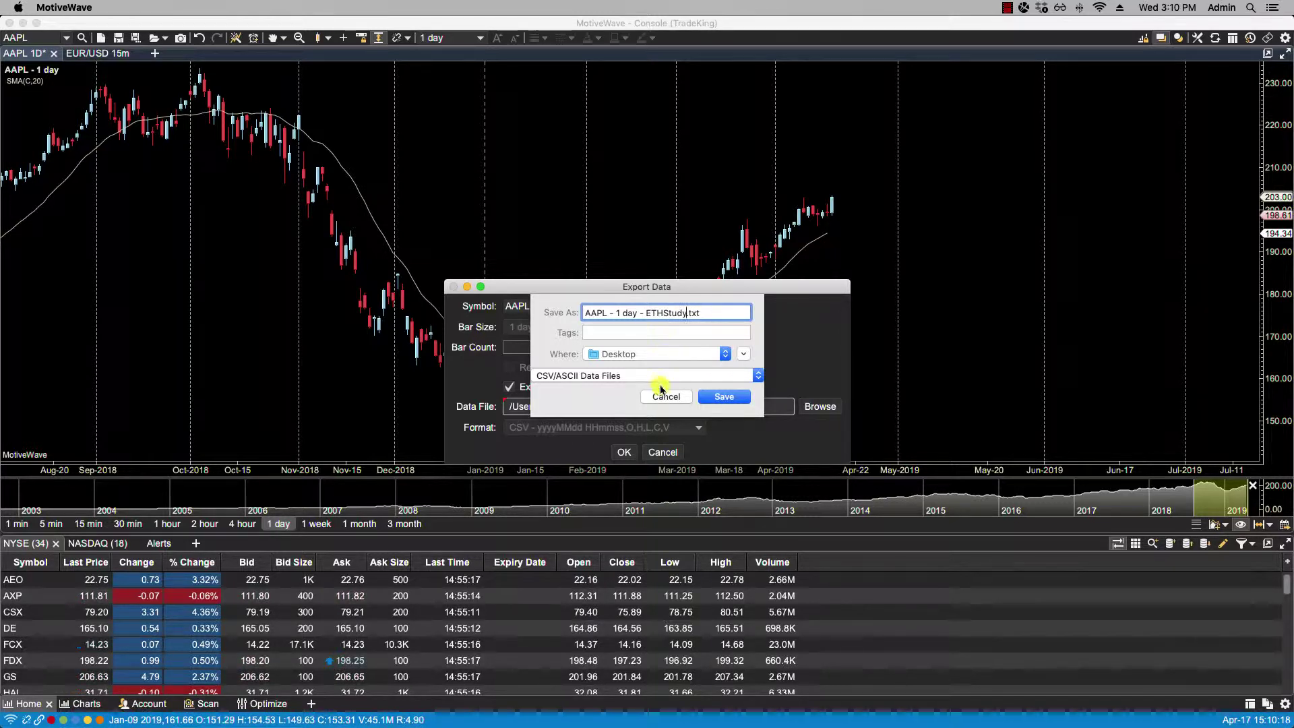
click(706, 397)
click(631, 449)
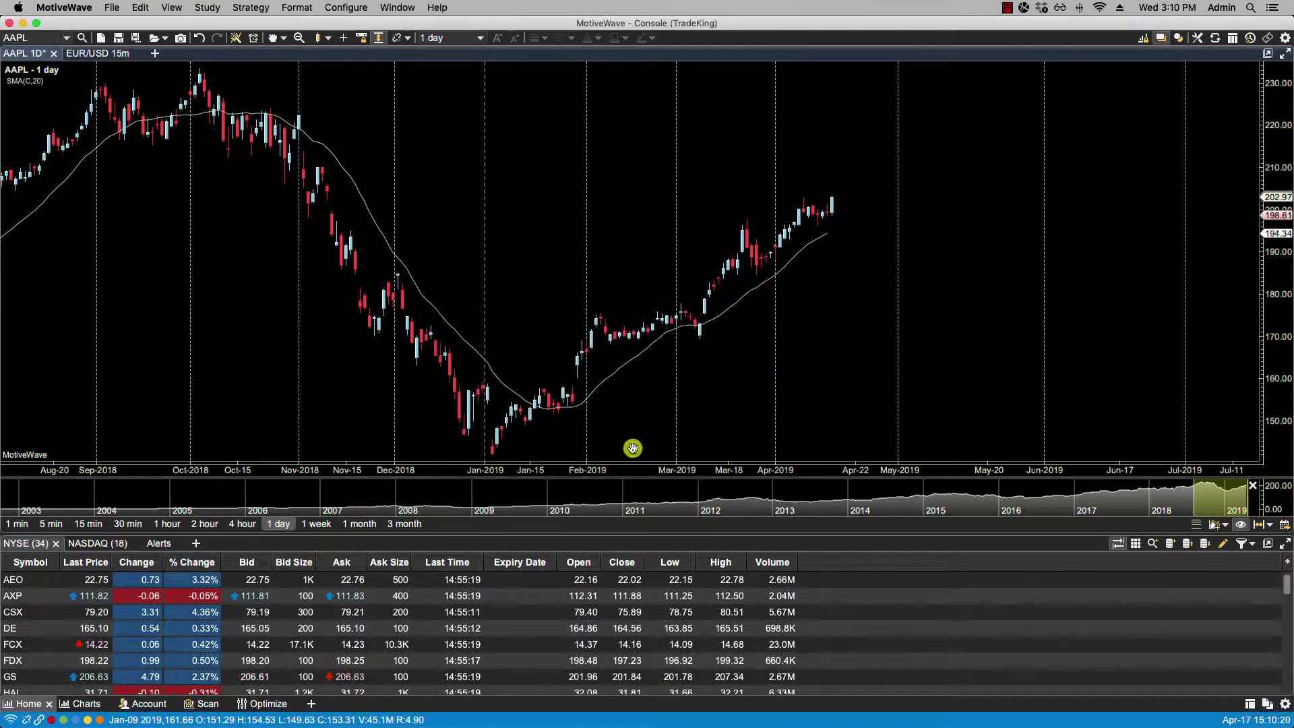
Minimize MotiveWave, move 'AAPL - 1 day - RTH.csv' to the desktop's top-left, and open it with Numbers.
click(22, 24)
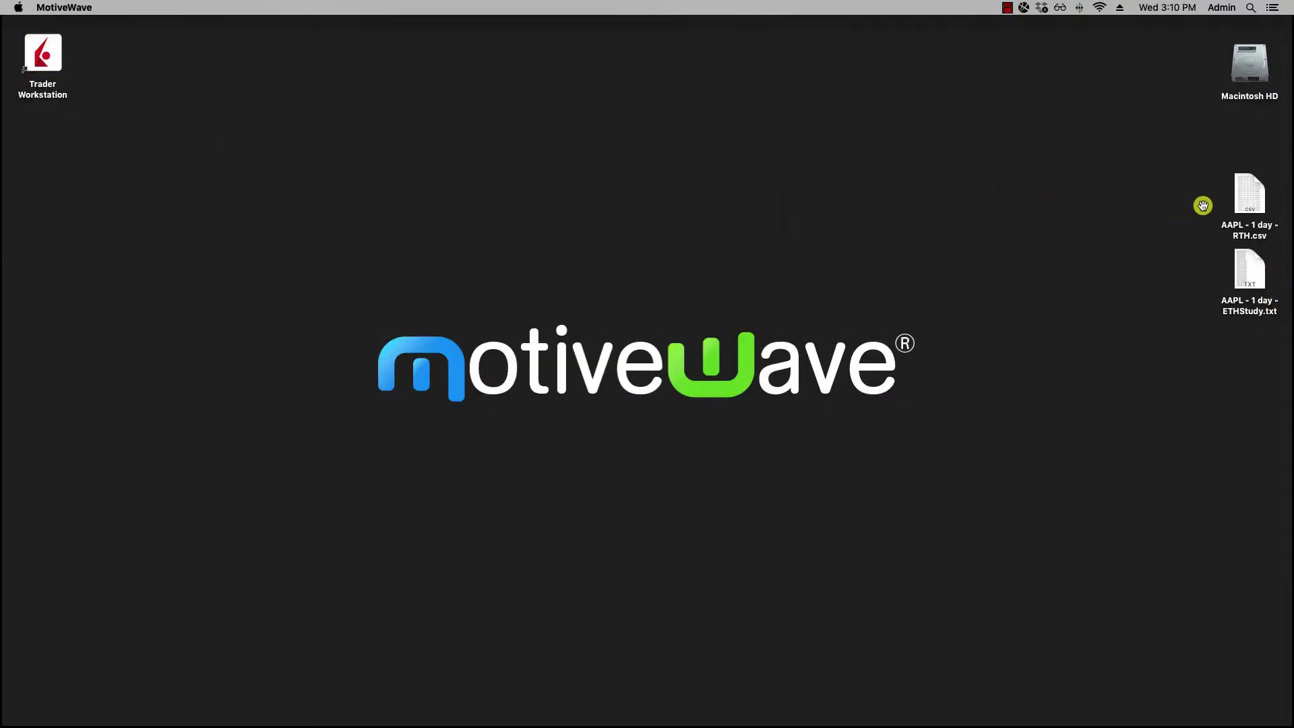
drag(1247, 197, 144, 65)
right_click(144, 65)
mouse_move(177, 82)
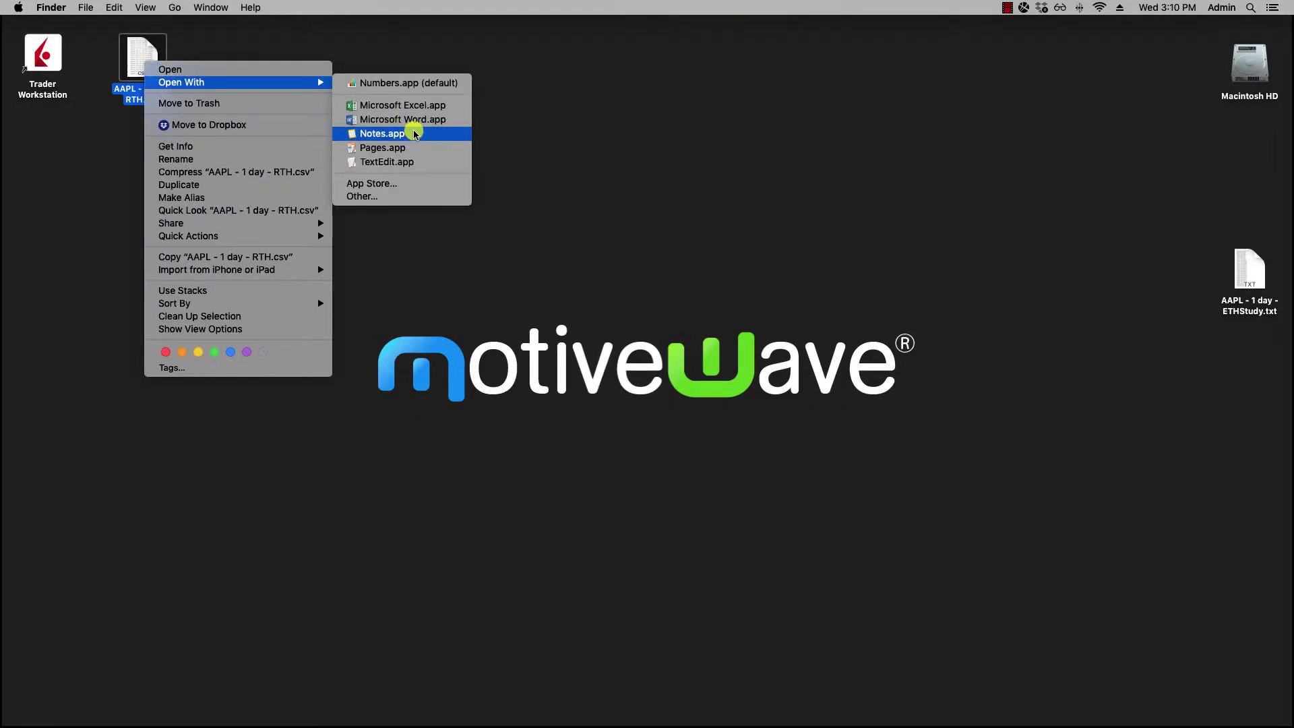
click(411, 83)
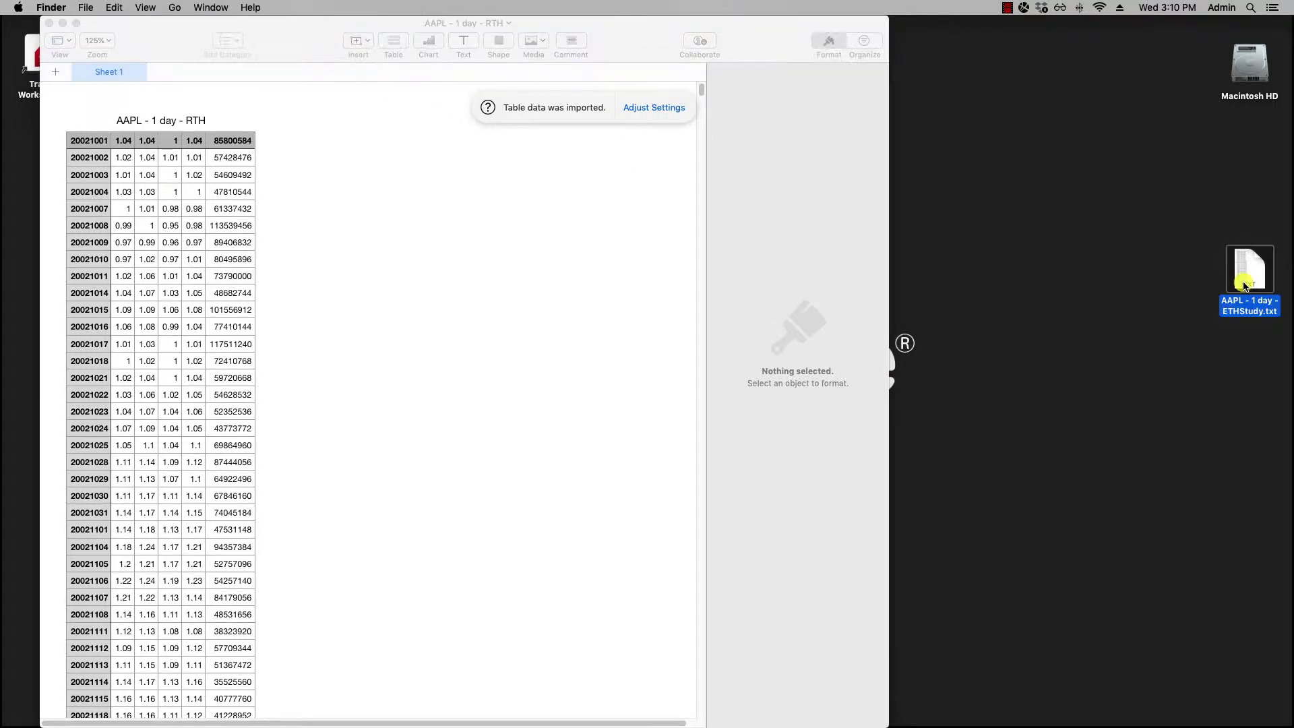
Hide the Format sidebar and narrow the RTH spreadsheet window.
click(819, 135)
click(824, 46)
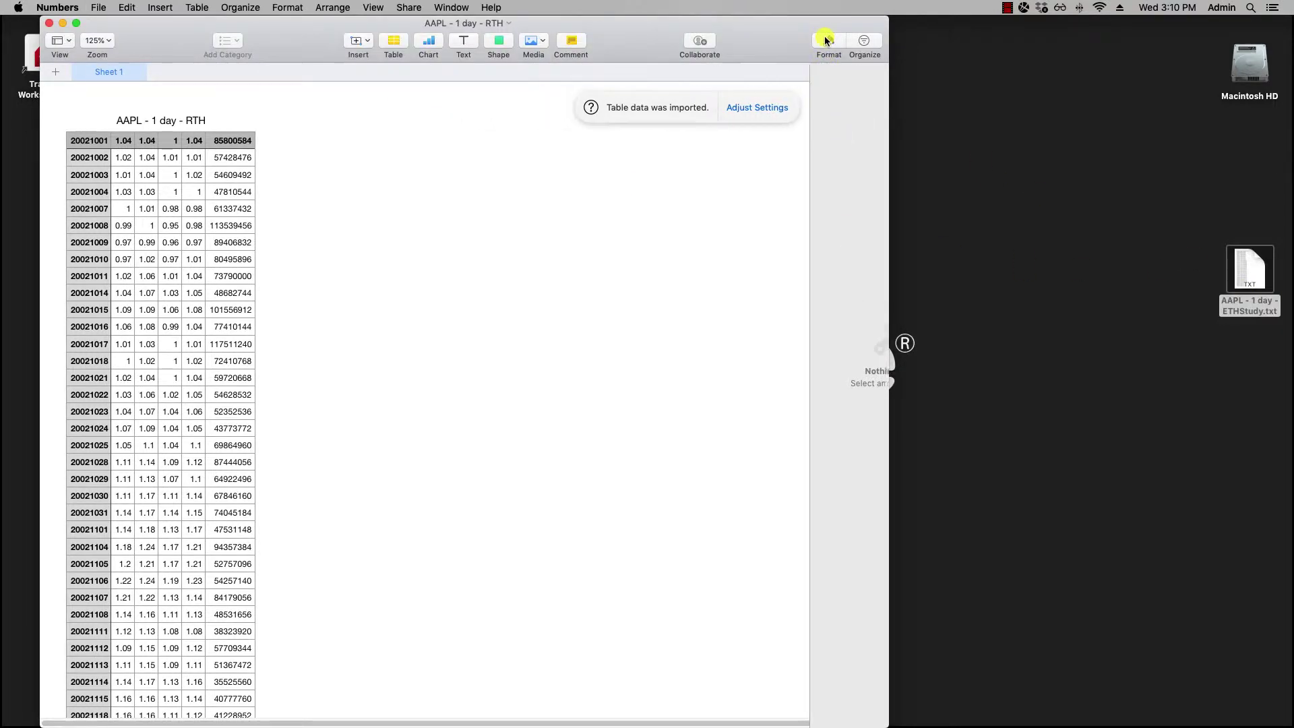
drag(888, 166, 304, 193)
Open 'AAPL - 1 day - ETHStudy.txt' with Numbers and hide its Format sidebar.
right_click(1248, 270)
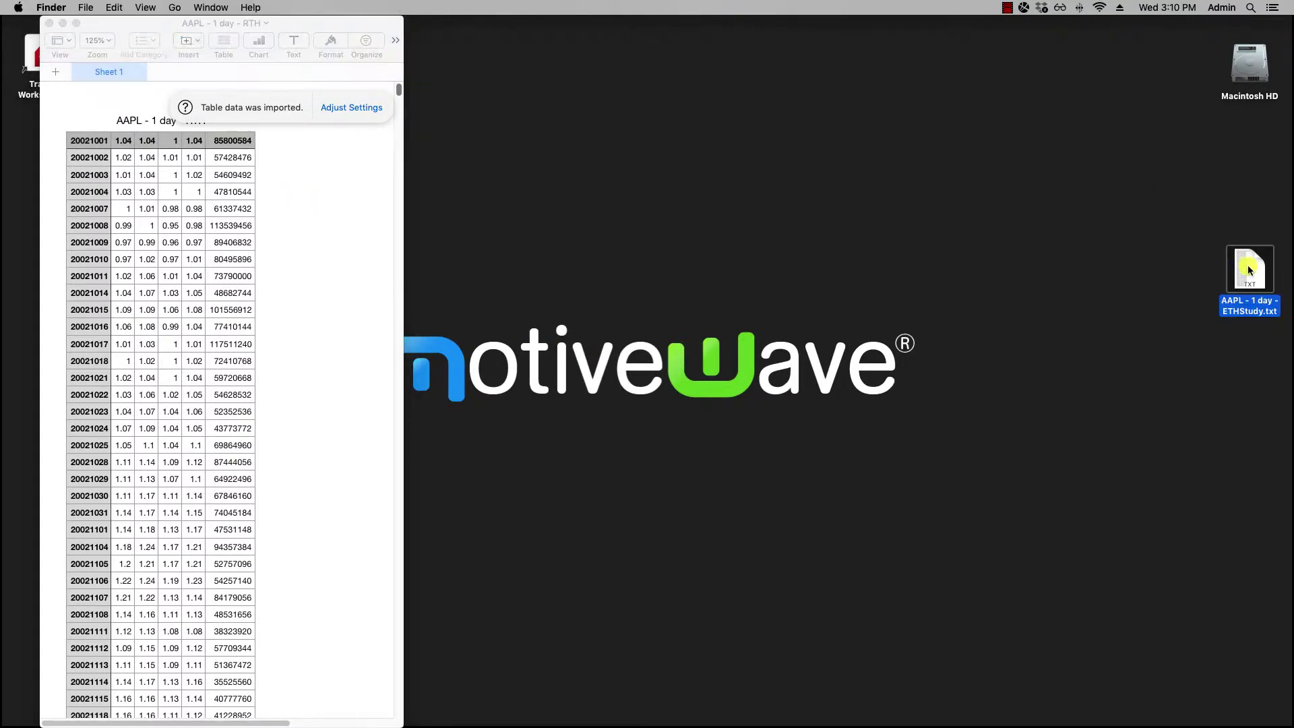
mouse_move(1190, 287)
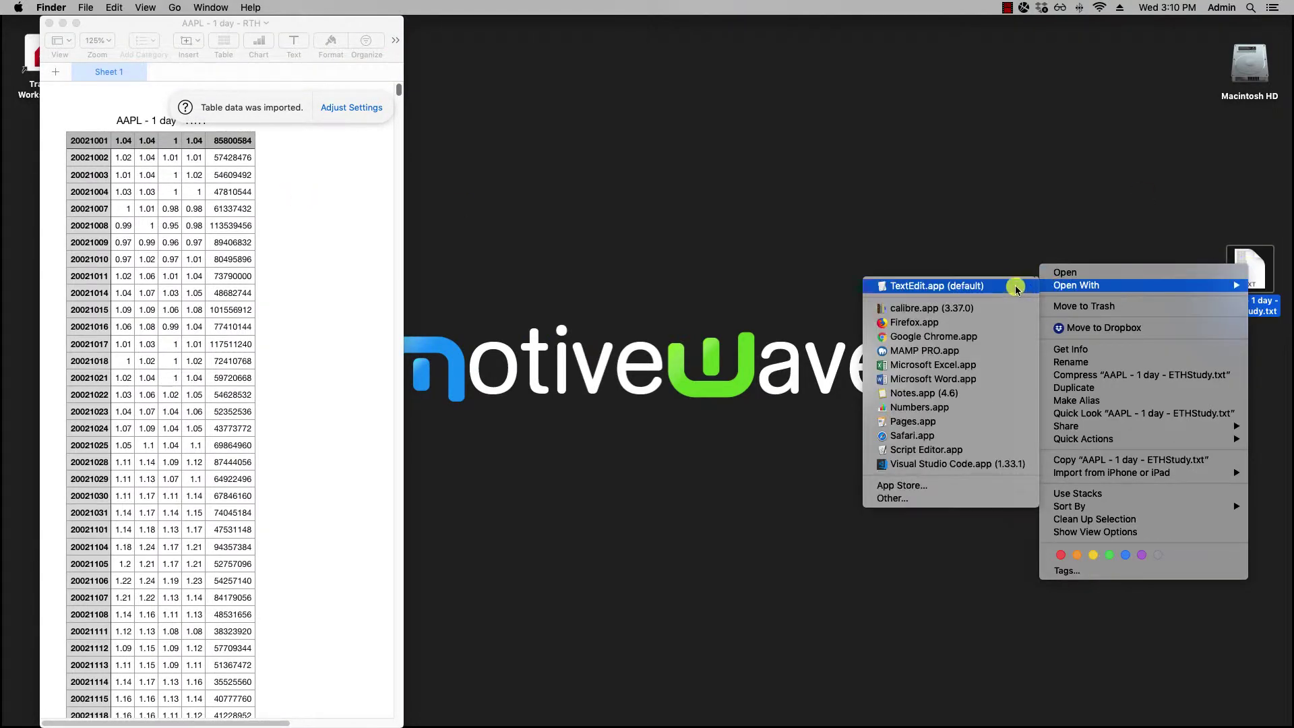
click(944, 408)
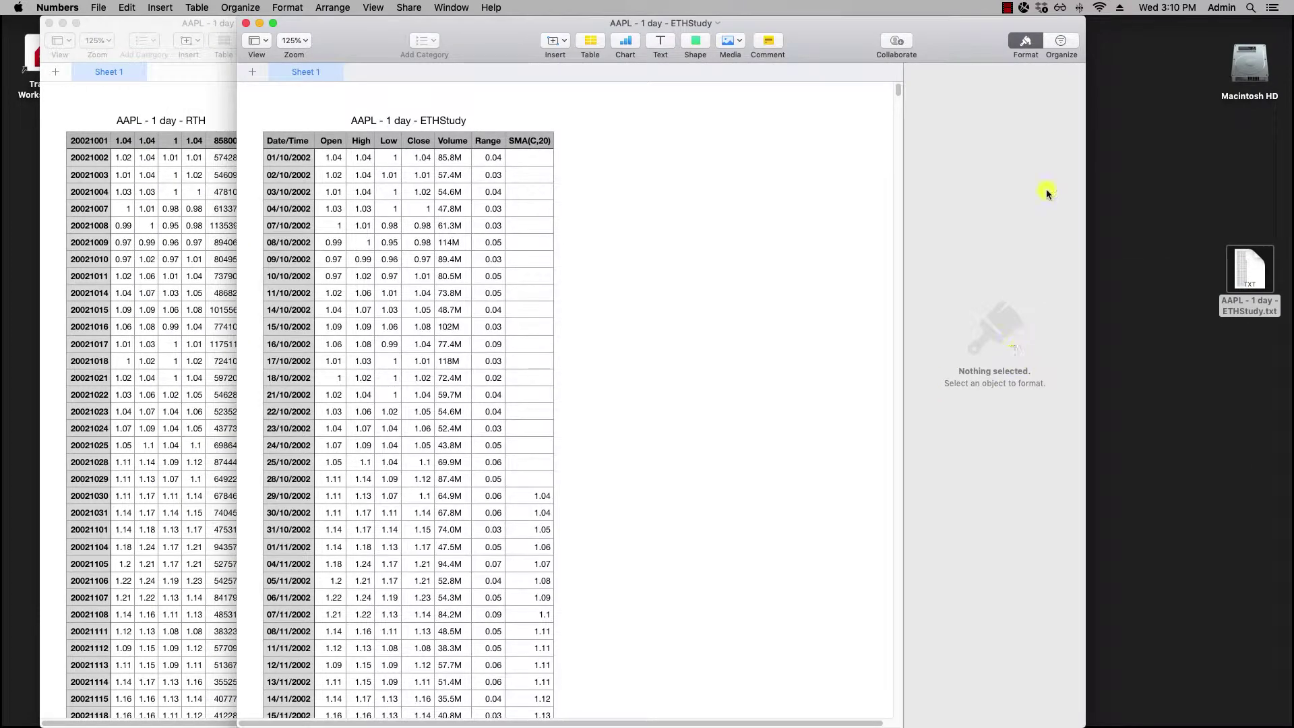
click(1022, 39)
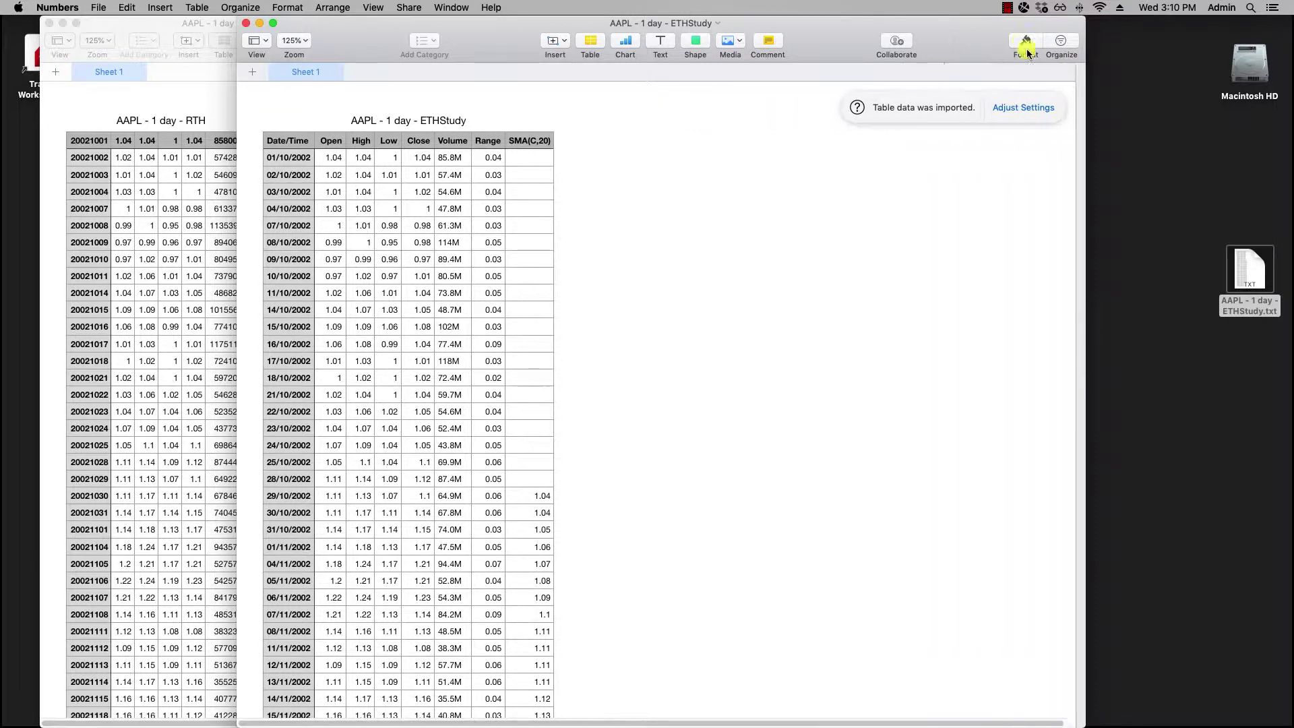
Narrow the ETHStudy window, place it right of the RTH window, and scroll both to 17 April 2019.
drag(1086, 188, 599, 217)
drag(505, 28, 758, 30)
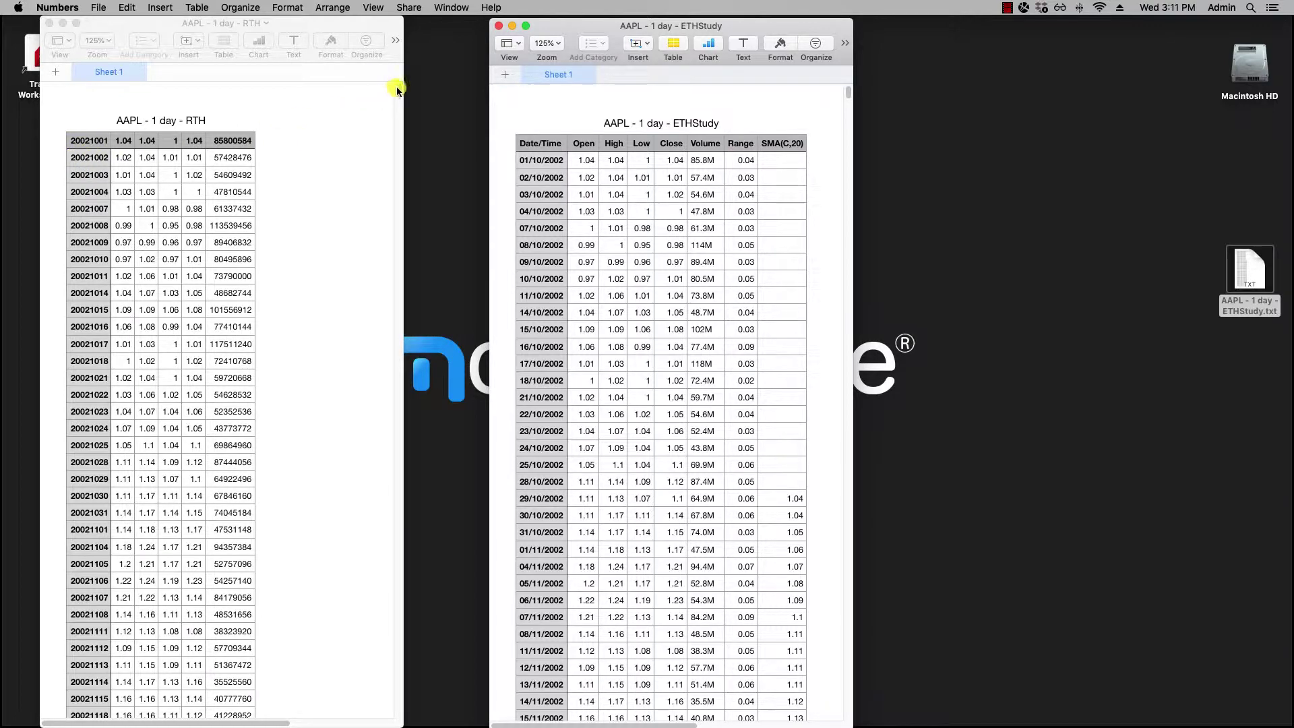
drag(397, 91, 402, 707)
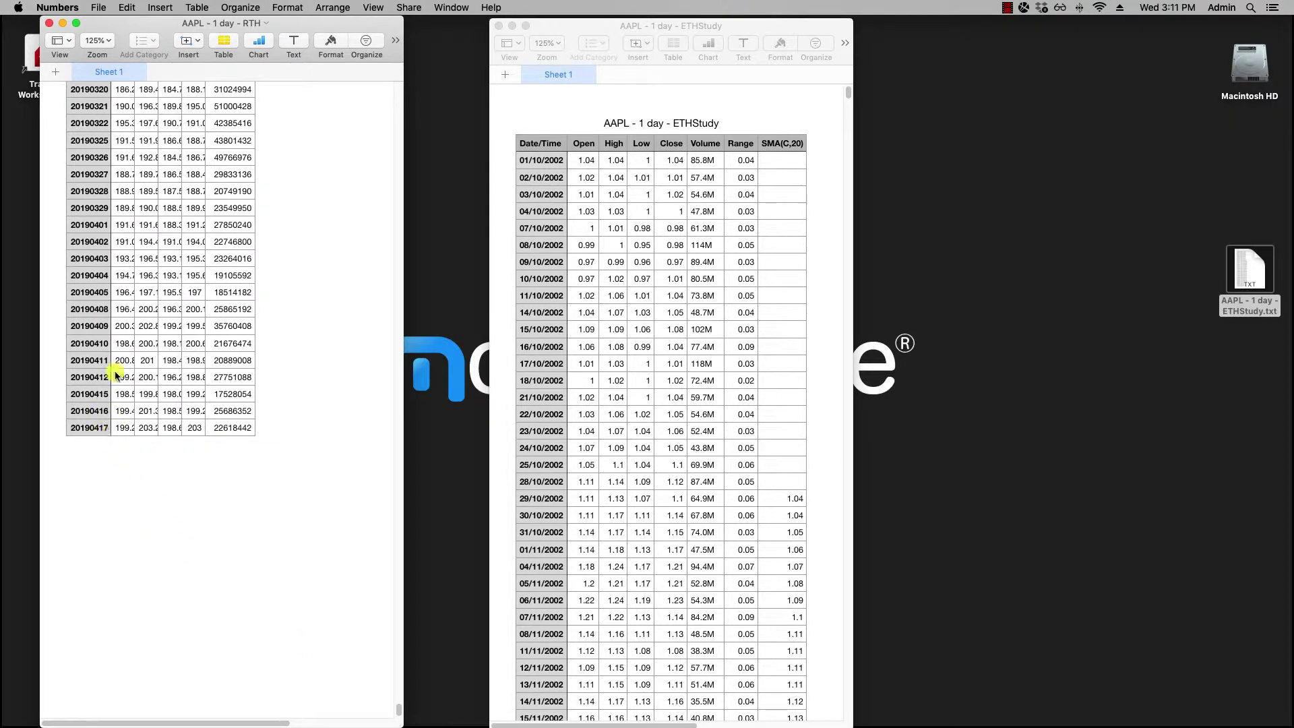
drag(846, 94, 799, 708)
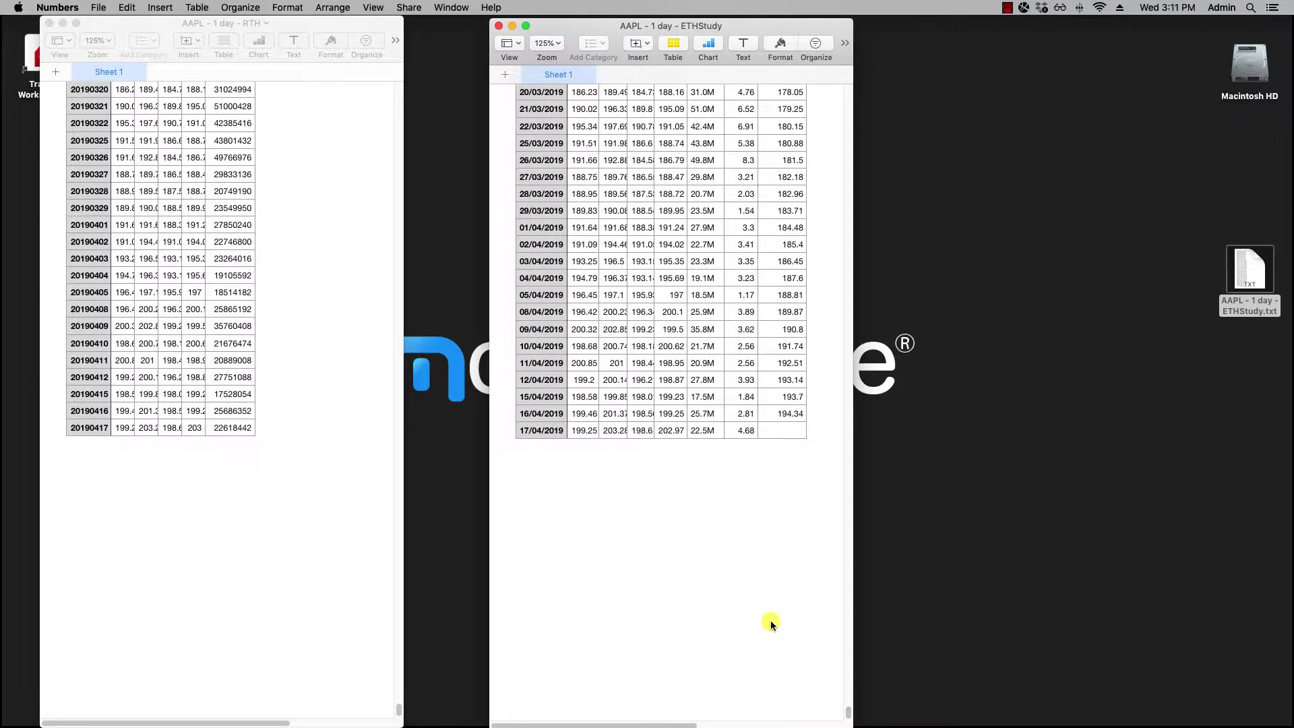